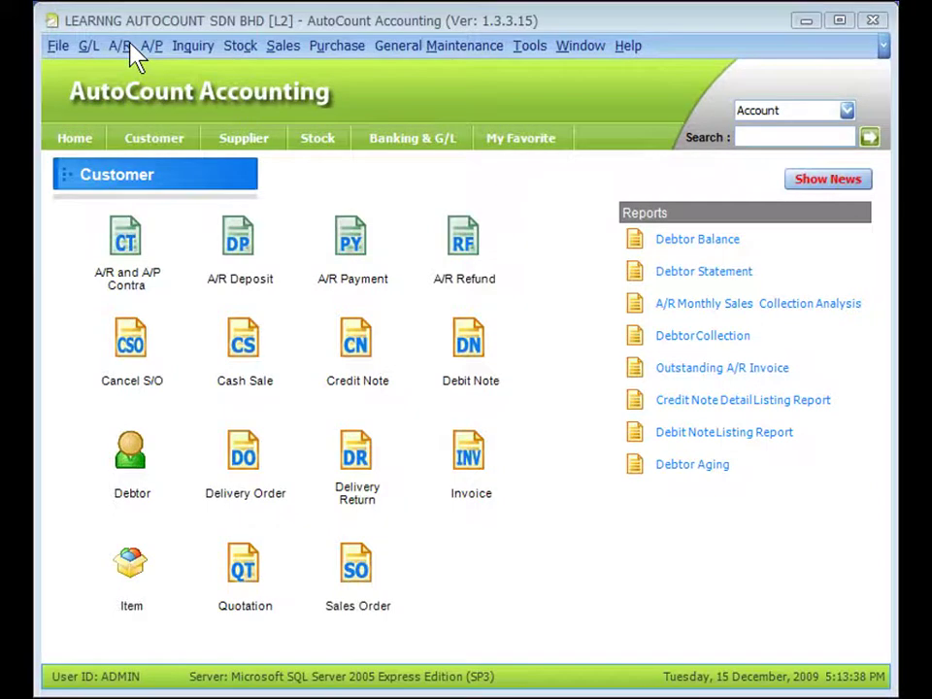
Open Debtor Maintenance, which lists the 11 existing debtors, from the Customer page's Debtor icon.
click(126, 48)
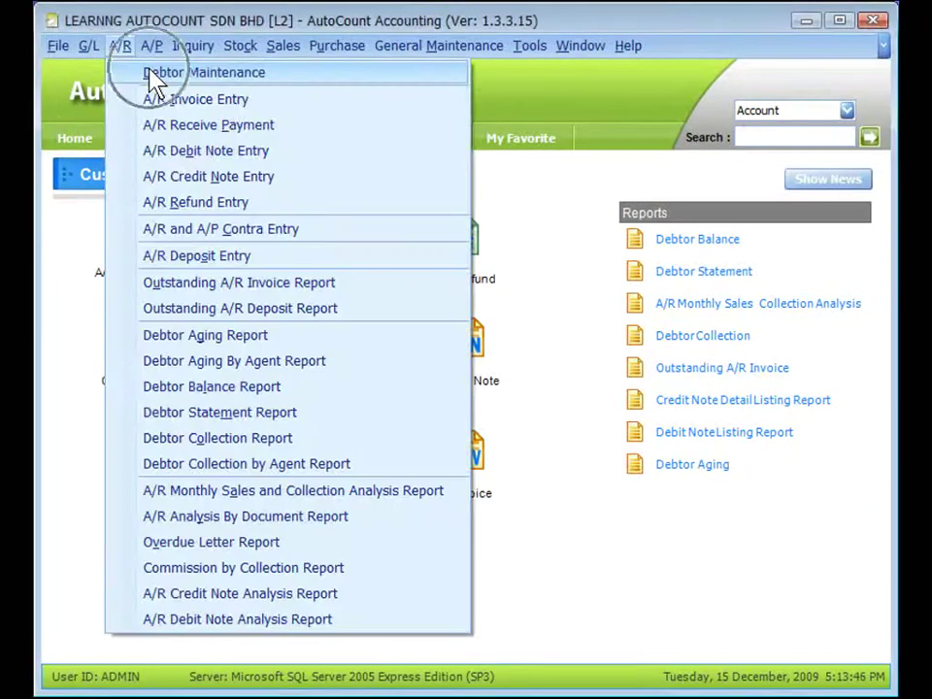
click(547, 217)
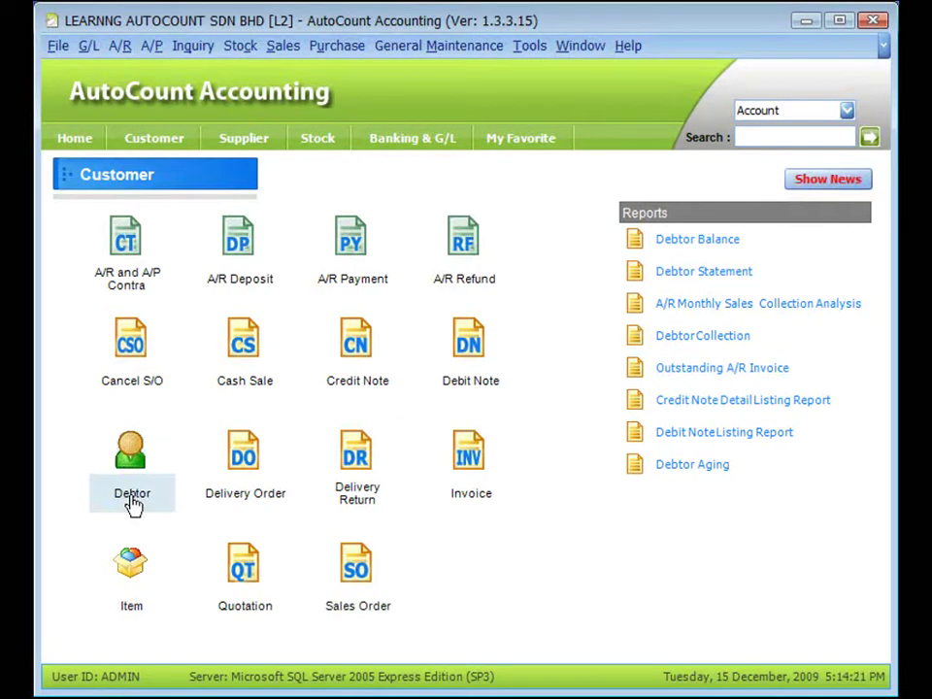
click(133, 497)
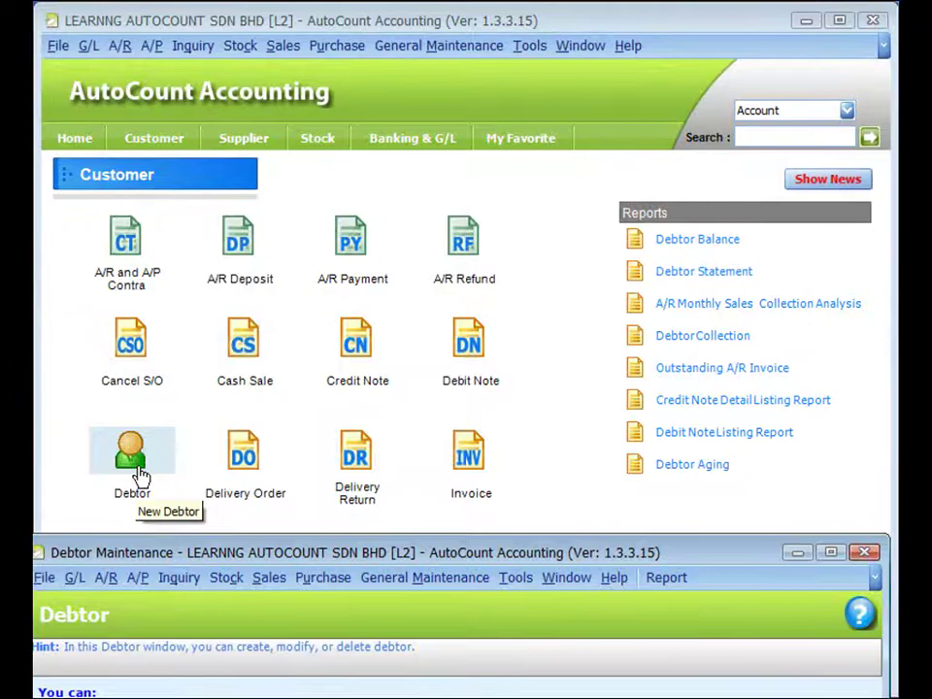
Edit debtor 300-B001 BEST PHONE SDN BHD and review its Control Account and Debtor Type lists.
click(140, 472)
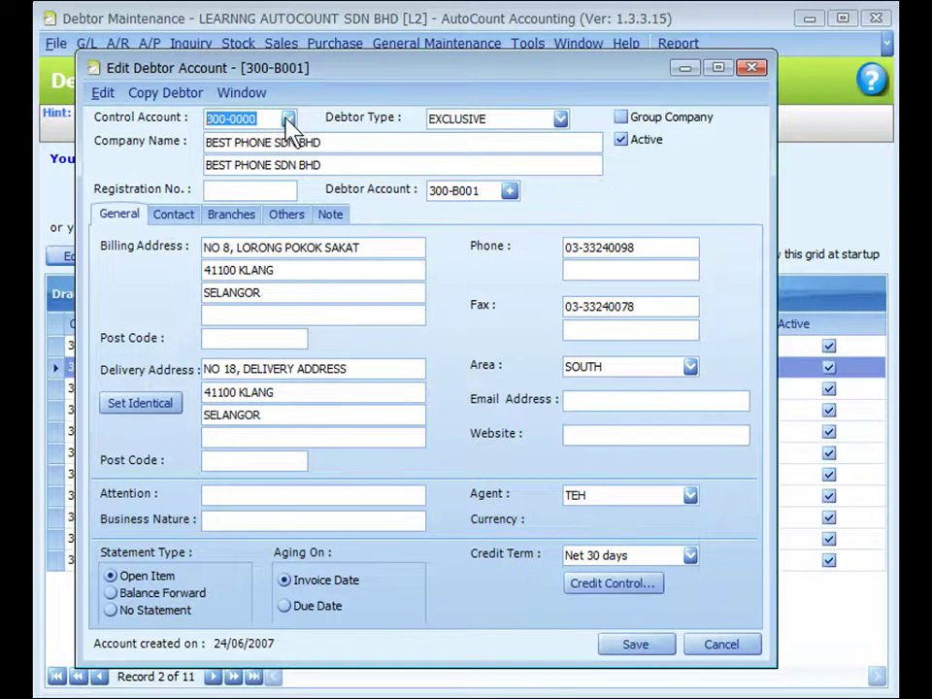
click(288, 119)
click(288, 118)
click(563, 121)
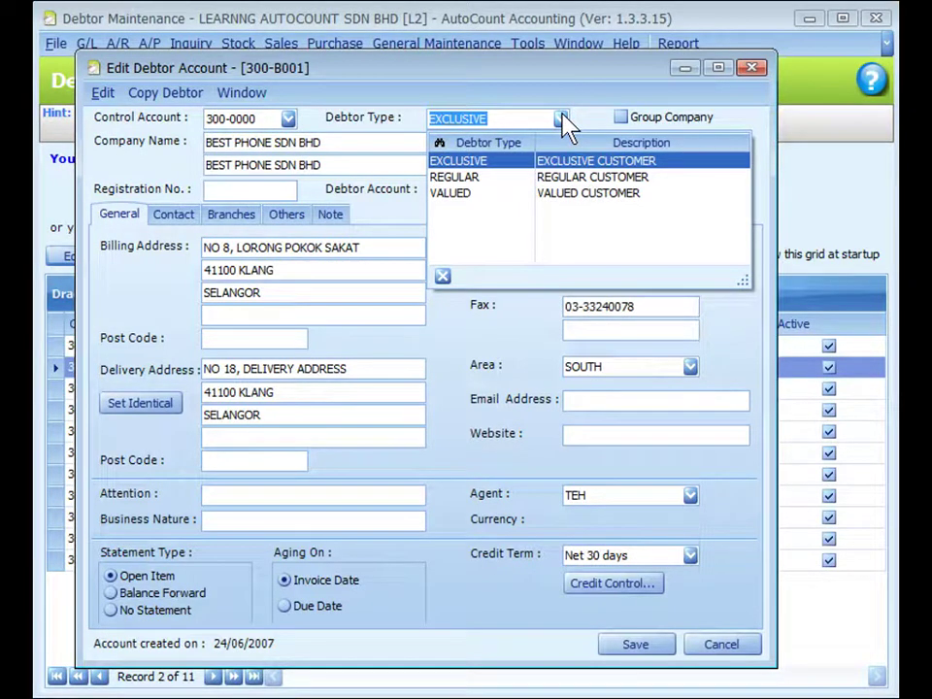
Keep EXCLUSIVE as the debtor type, check Debtor Type Maintenance, and bring up the program Options.
click(551, 97)
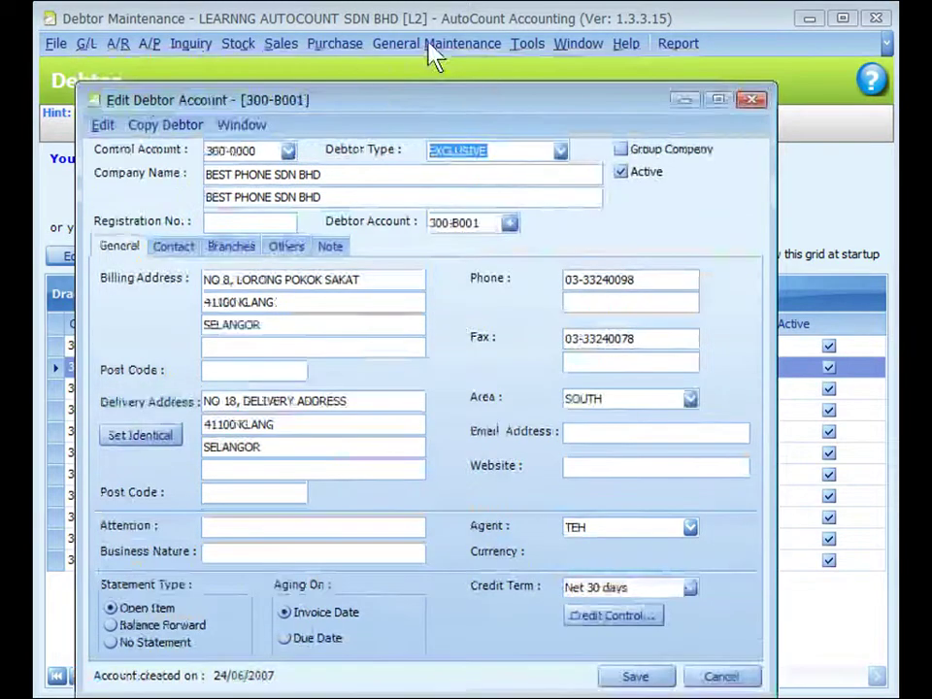
key(Escape)
click(432, 44)
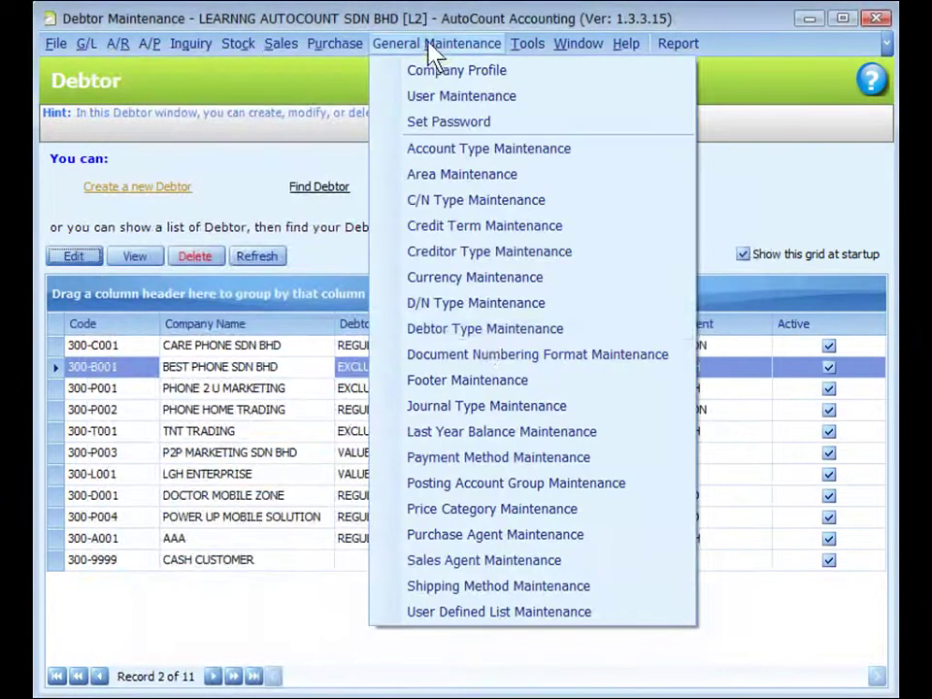
click(483, 337)
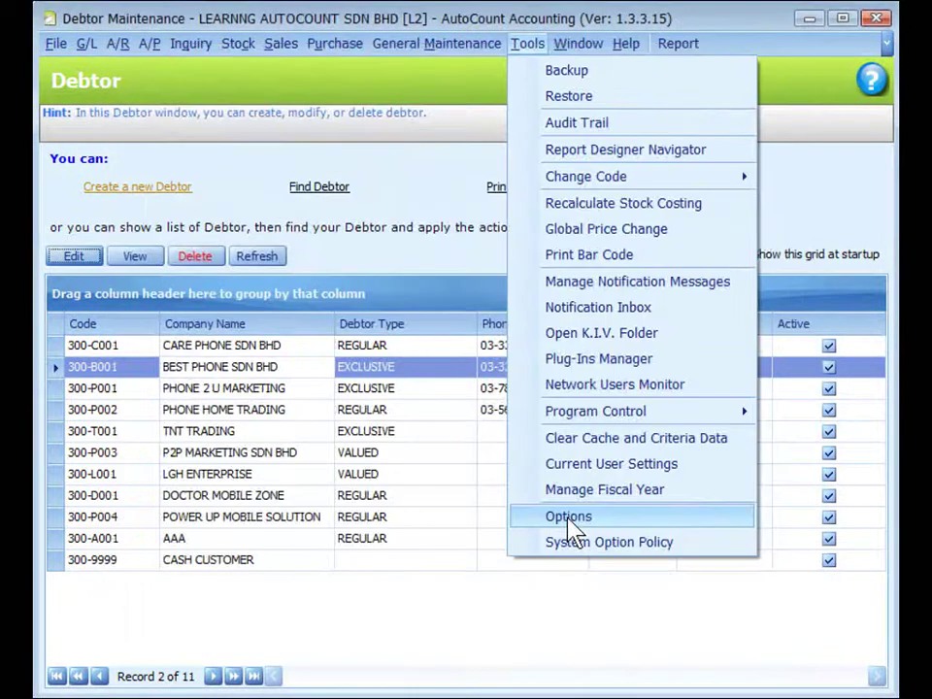
click(568, 516)
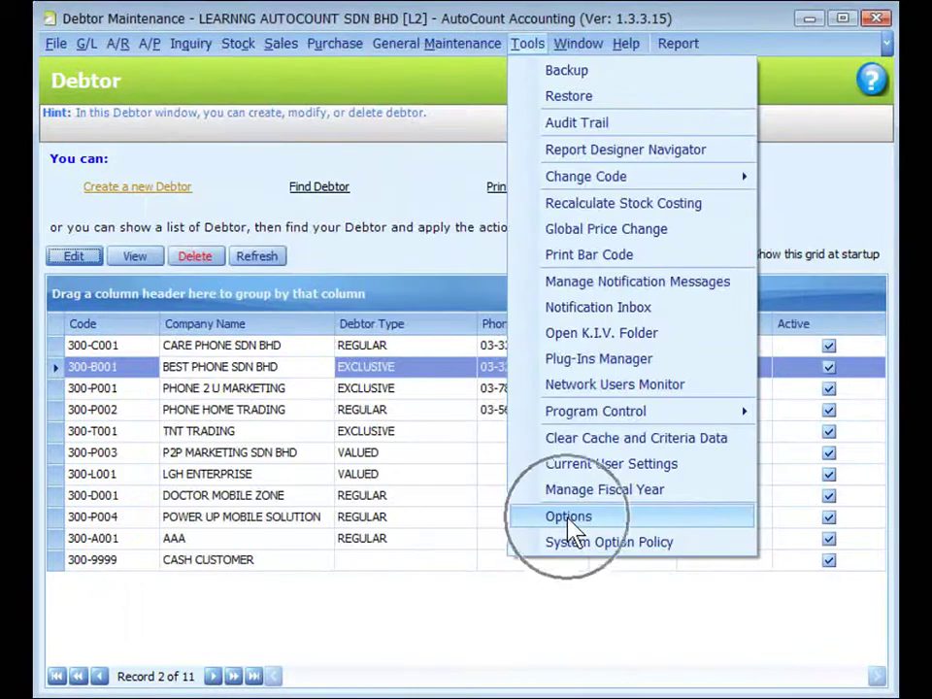
Review the General and Account Code Format settings in Options.
click(126, 169)
click(153, 233)
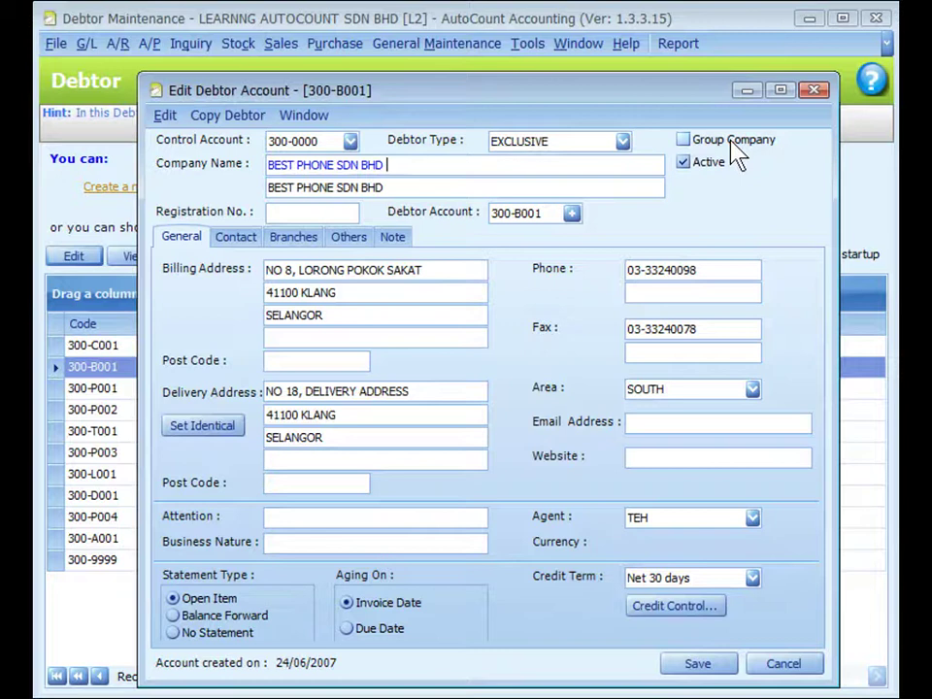
click(337, 145)
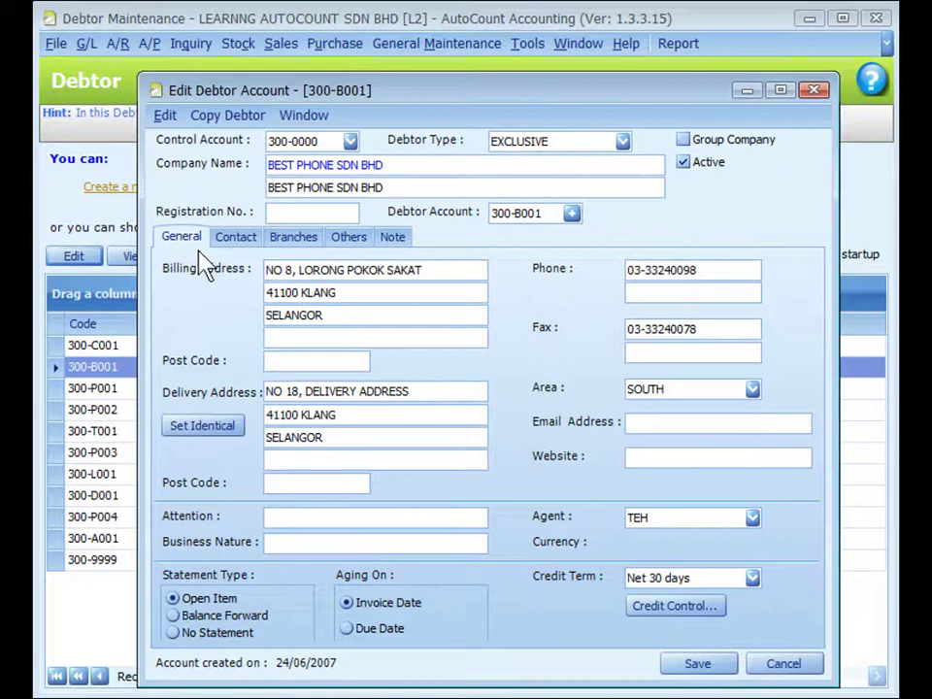
Keep area SOUTH for the debtor and check the area setup in Area Maintenance.
click(754, 390)
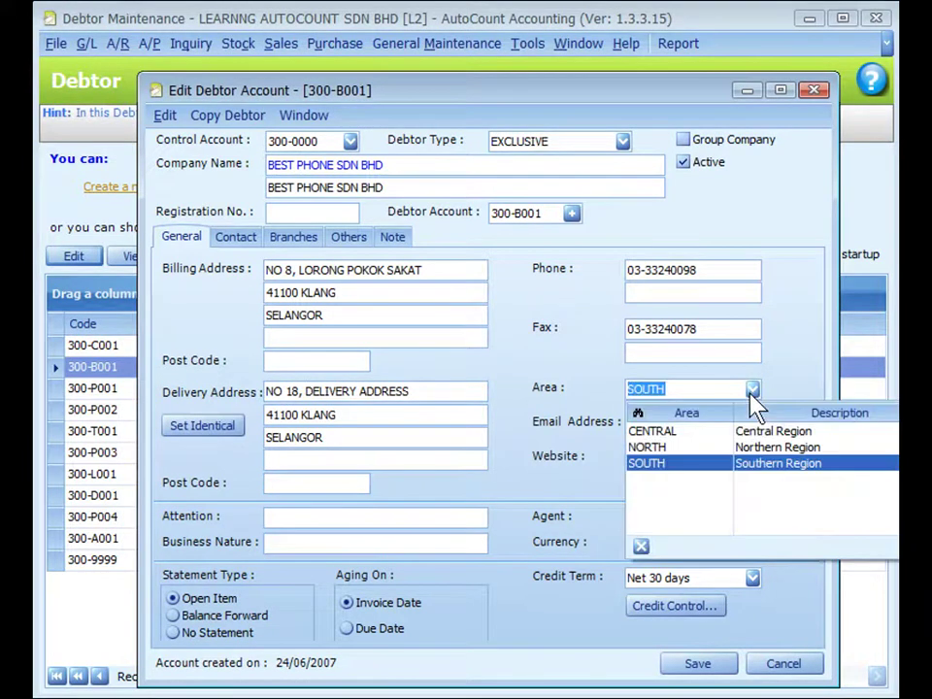
click(427, 44)
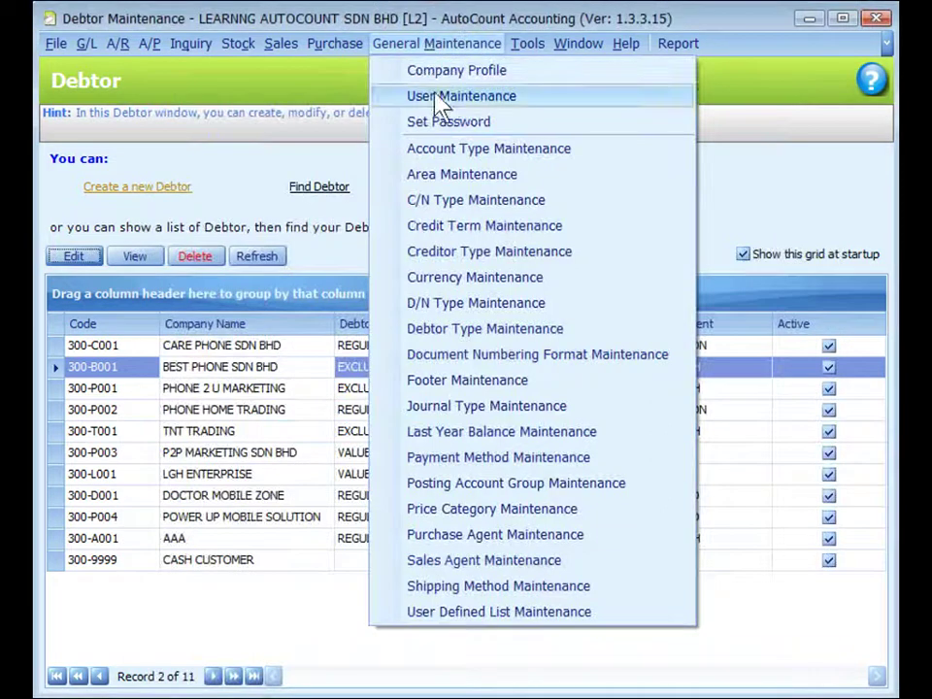
click(468, 187)
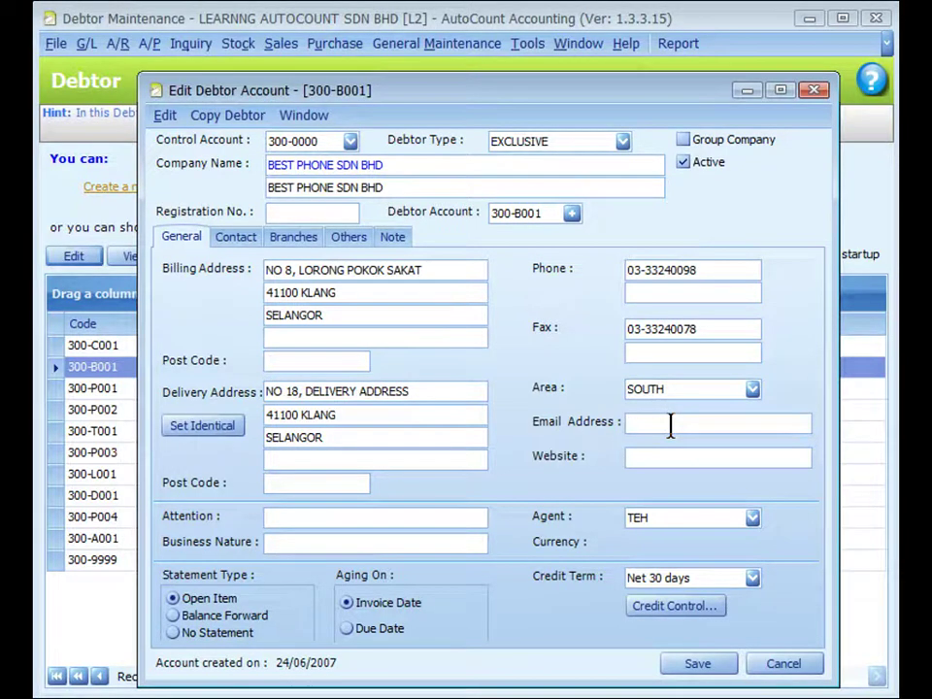
Pass through Attention and Business Nature, keep agent TEH, and check Sales Agent Maintenance.
click(335, 520)
click(327, 544)
click(753, 519)
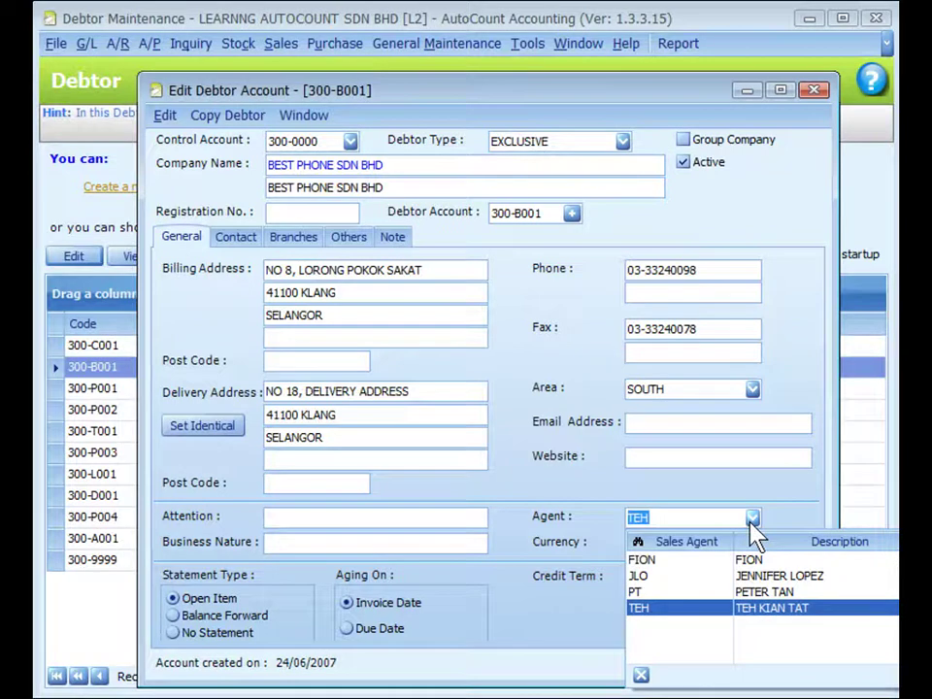
click(785, 520)
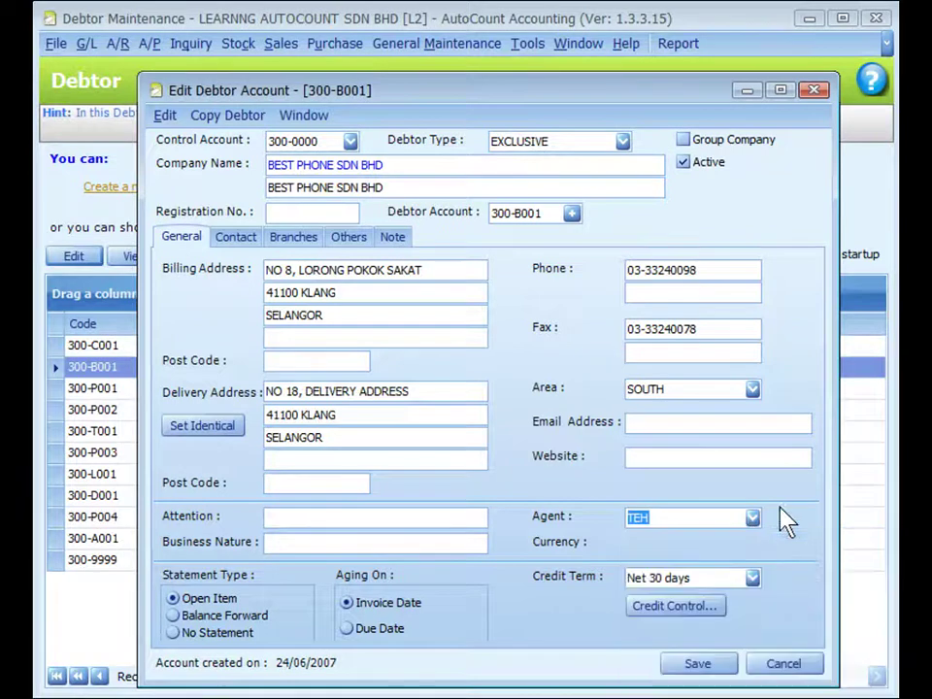
click(468, 58)
click(493, 561)
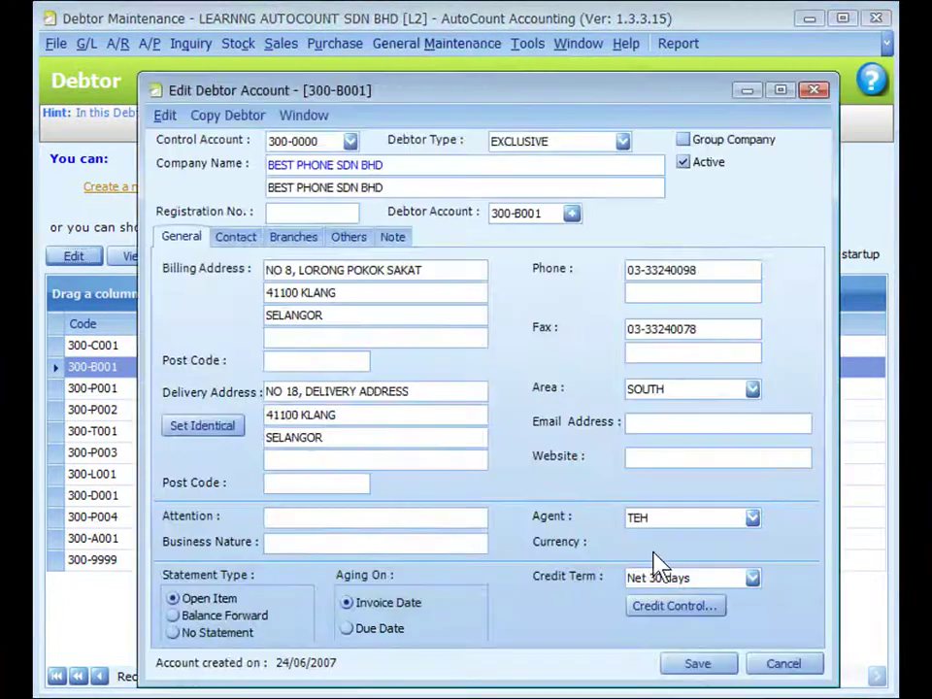
Bring the Edit Debtor Account [300-B001] window back in front of the debtor list.
click(657, 561)
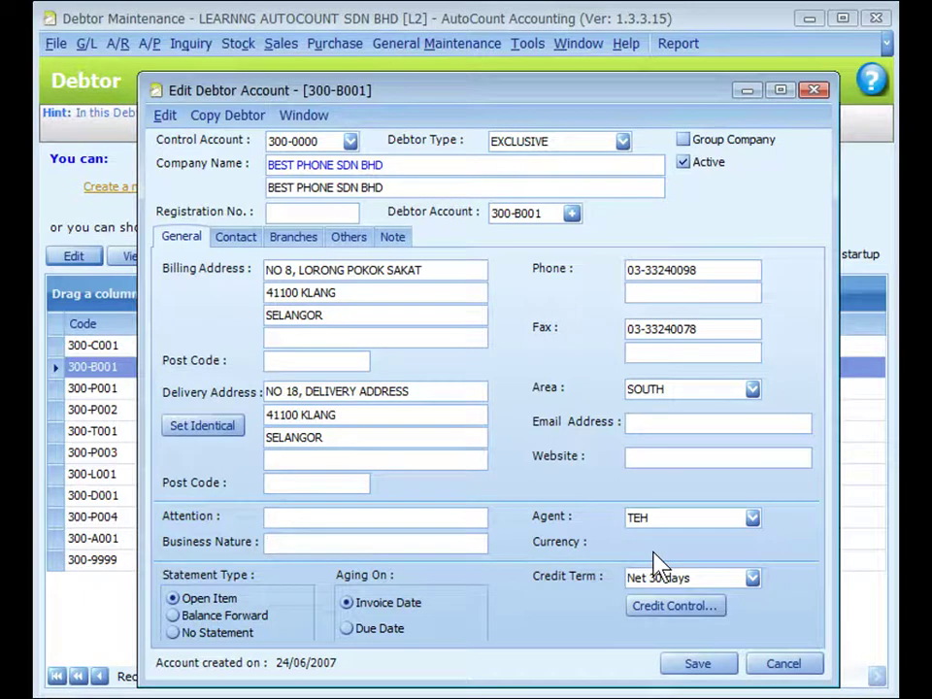
click(250, 597)
click(753, 578)
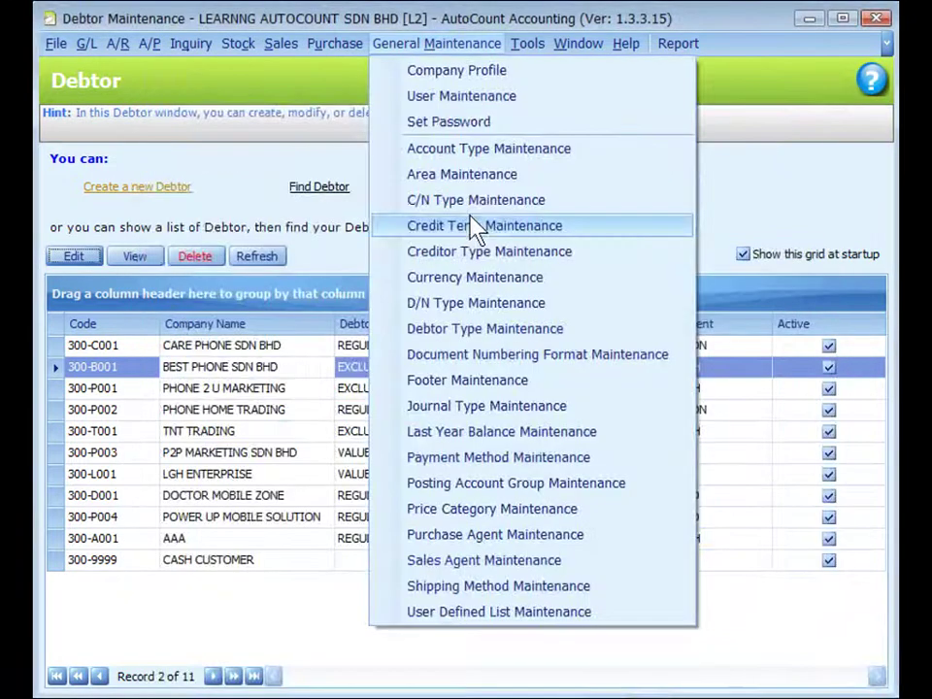
click(473, 224)
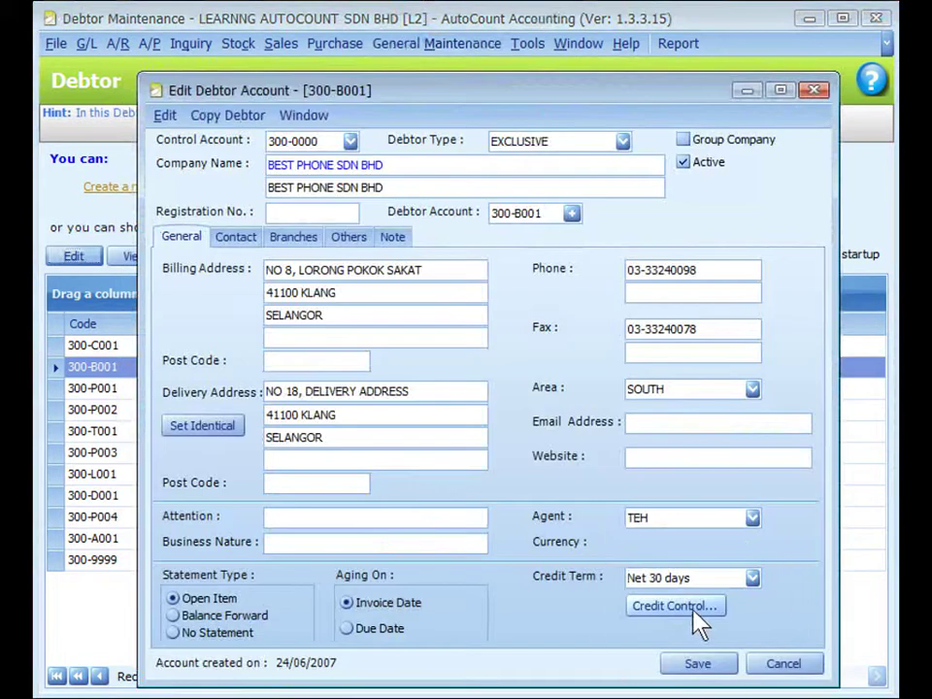
Set a 30,000.00 credit limit on All Documents, controlled by credit term.
click(674, 605)
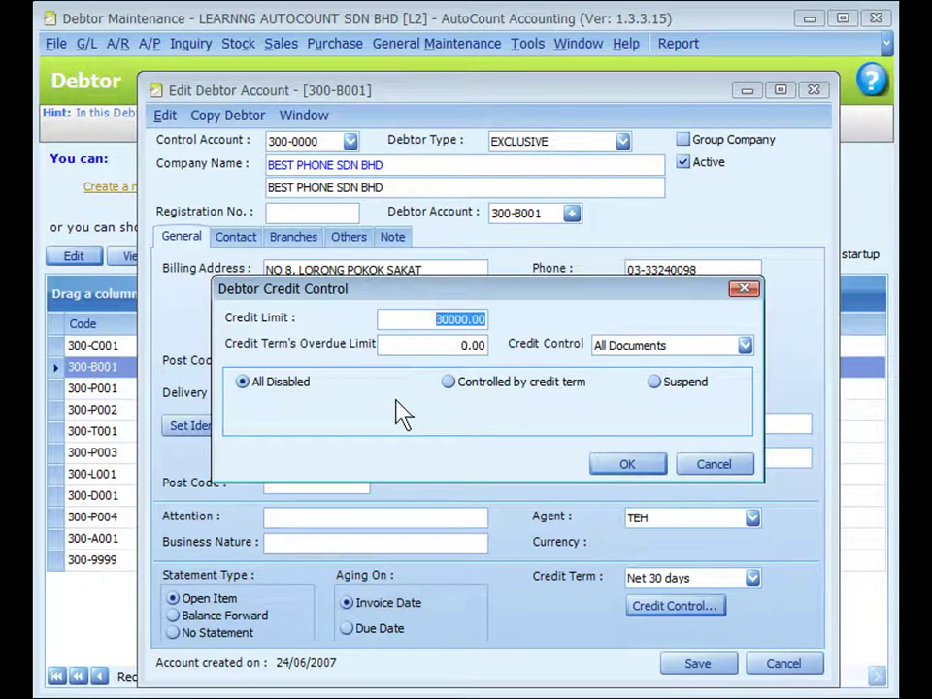
click(402, 347)
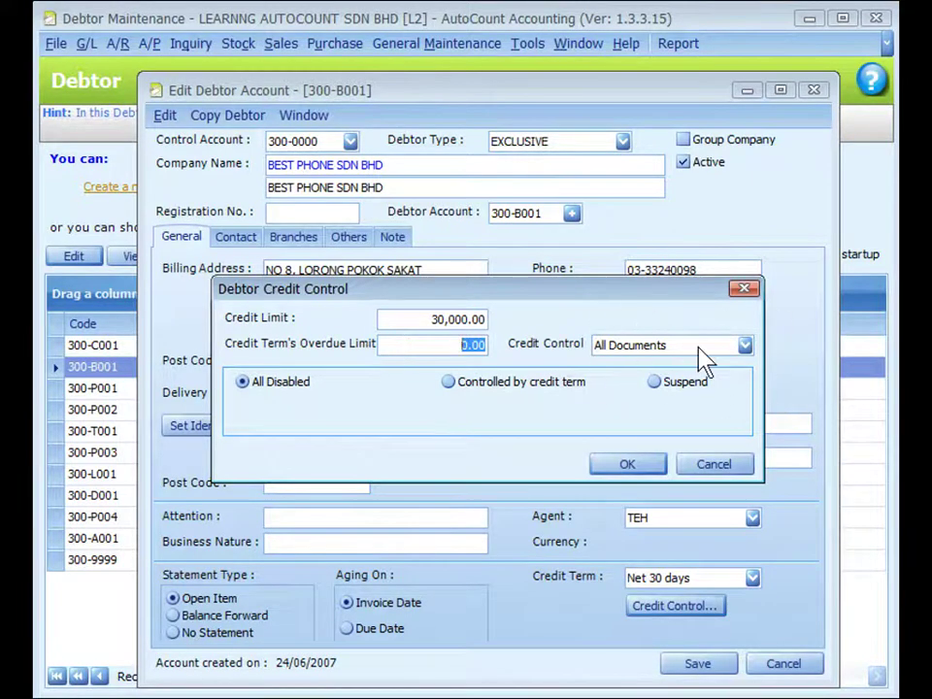
click(744, 347)
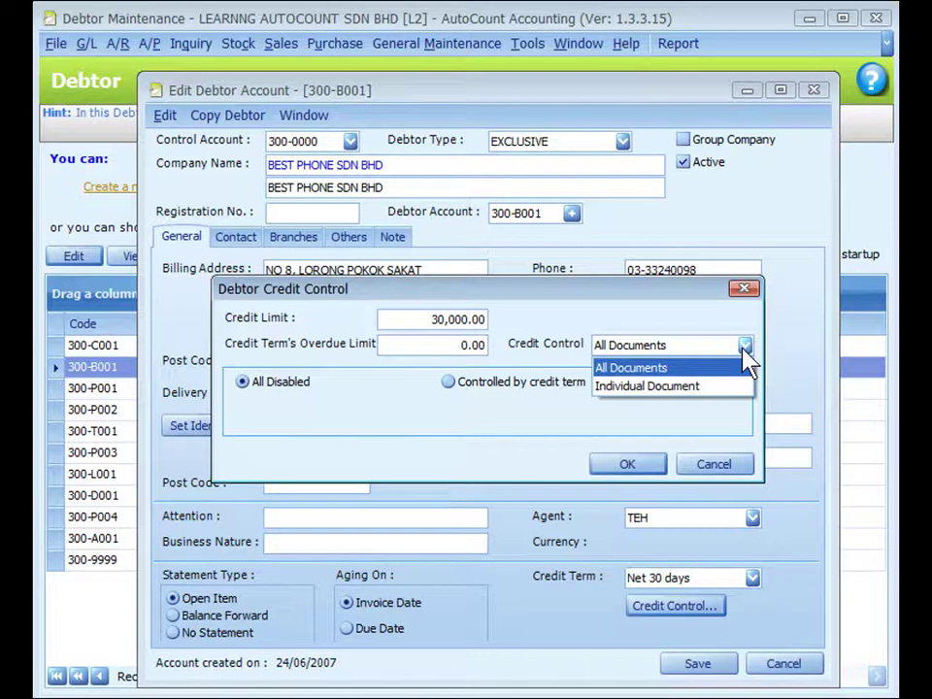
click(744, 352)
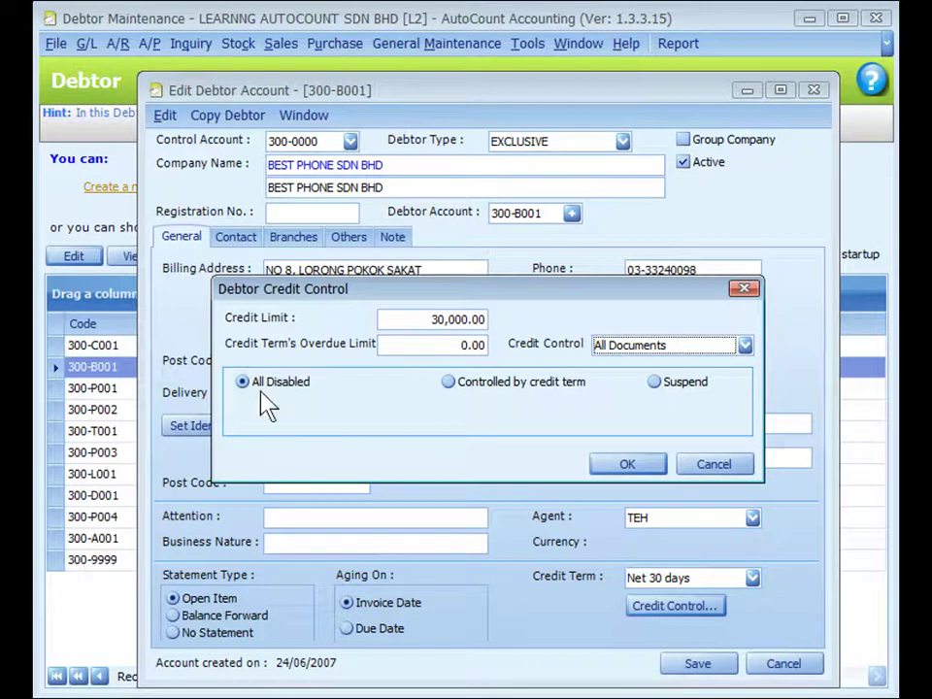
click(448, 382)
Keep Need Password as the action for exceeding the credit limit.
click(439, 412)
click(432, 412)
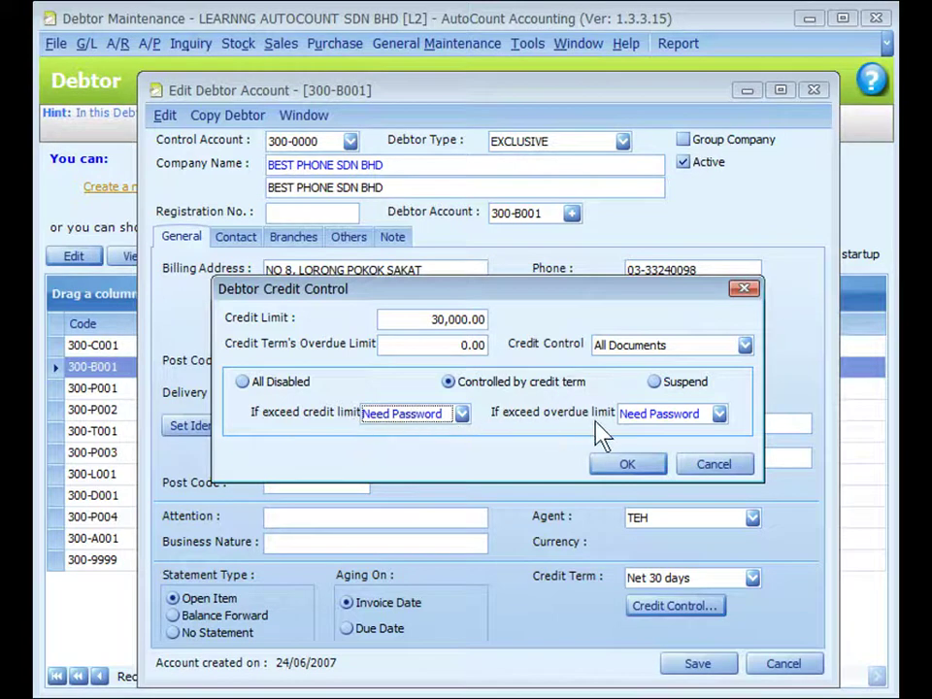
click(462, 413)
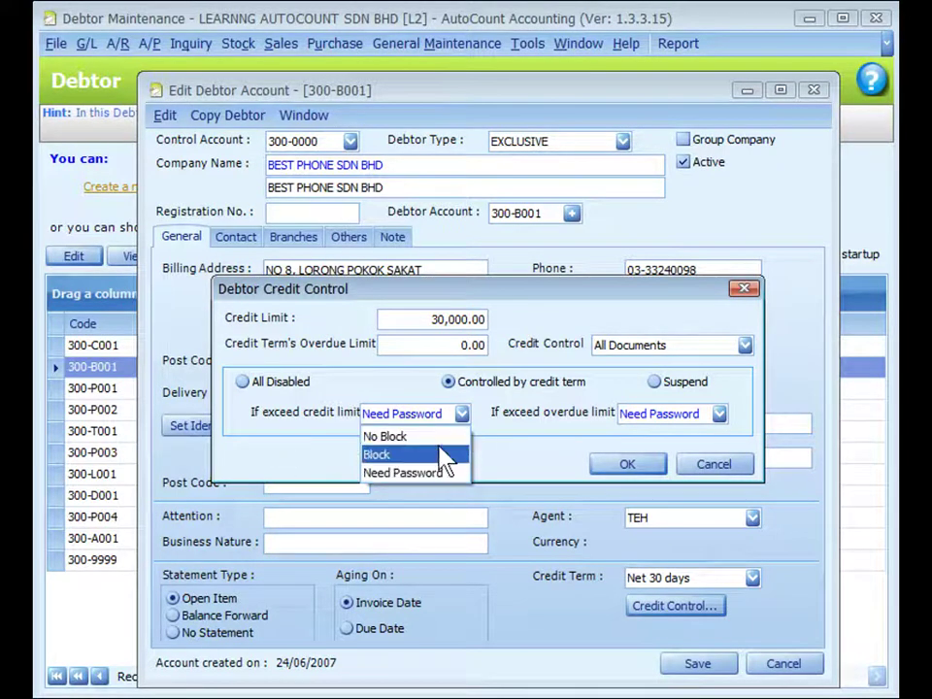
click(492, 455)
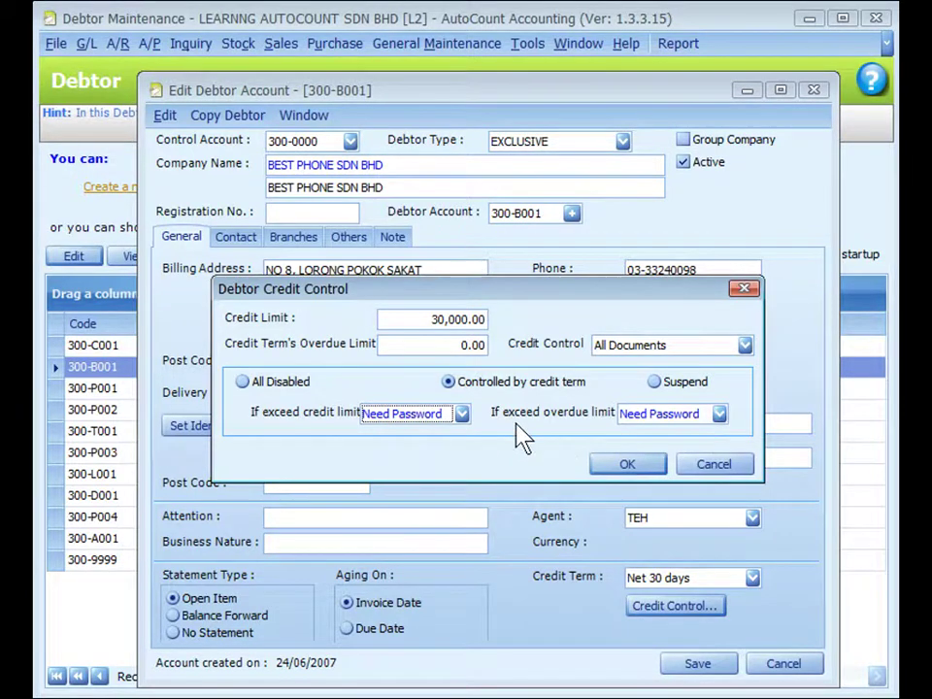
Suspend the debtor's credit, switch credit control to Individual Document, and confirm.
click(684, 414)
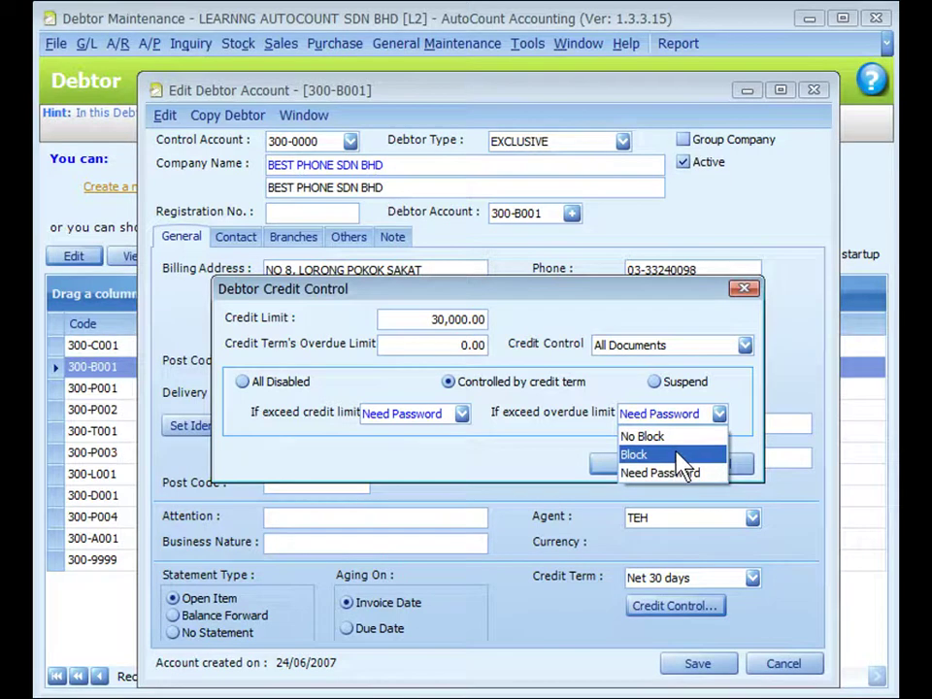
click(655, 382)
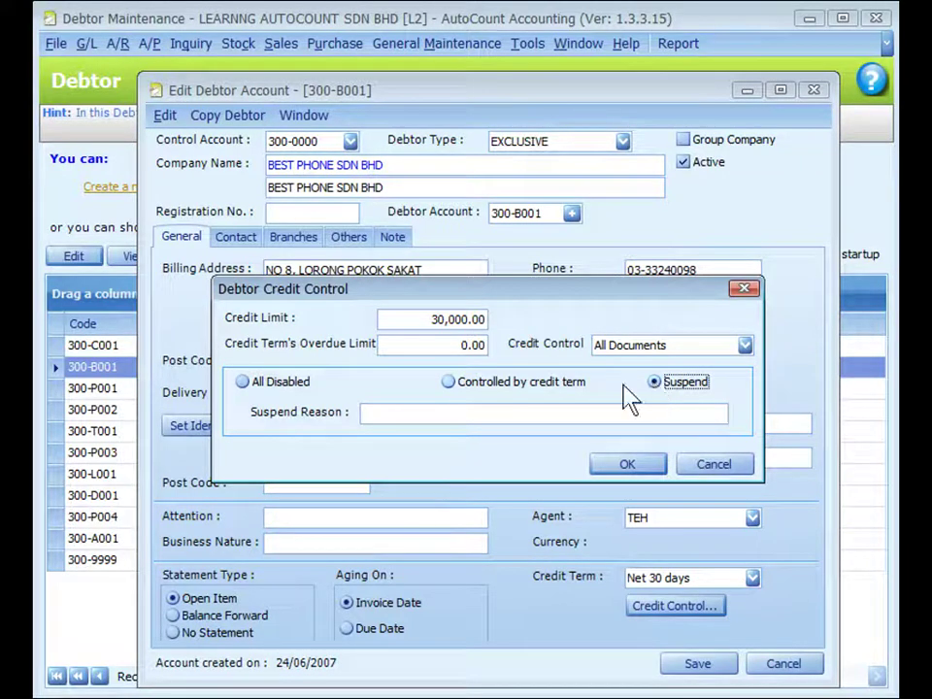
click(518, 413)
click(742, 349)
click(678, 387)
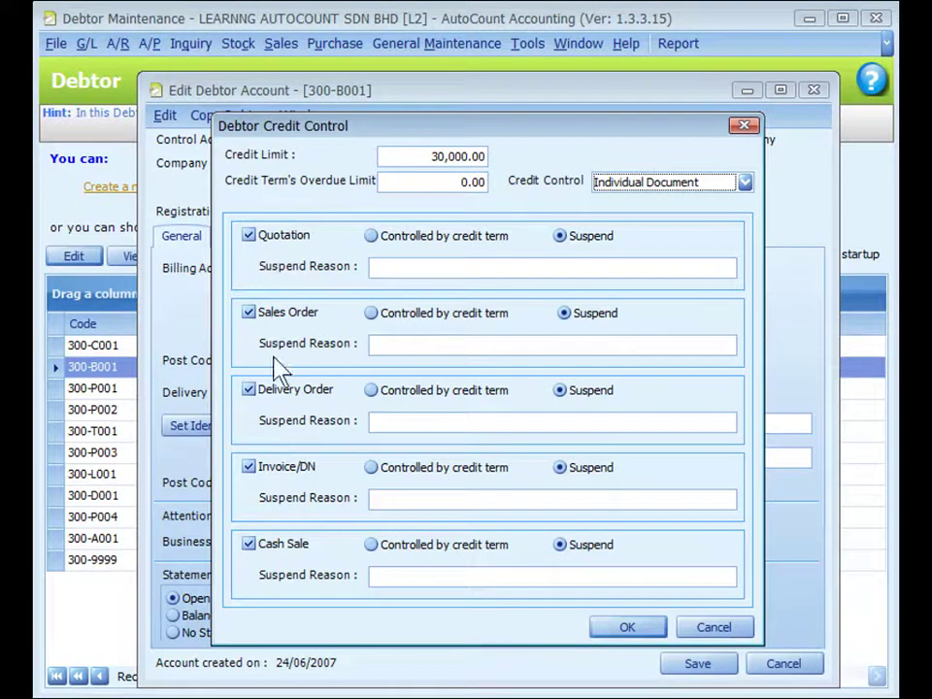
click(652, 631)
click(665, 606)
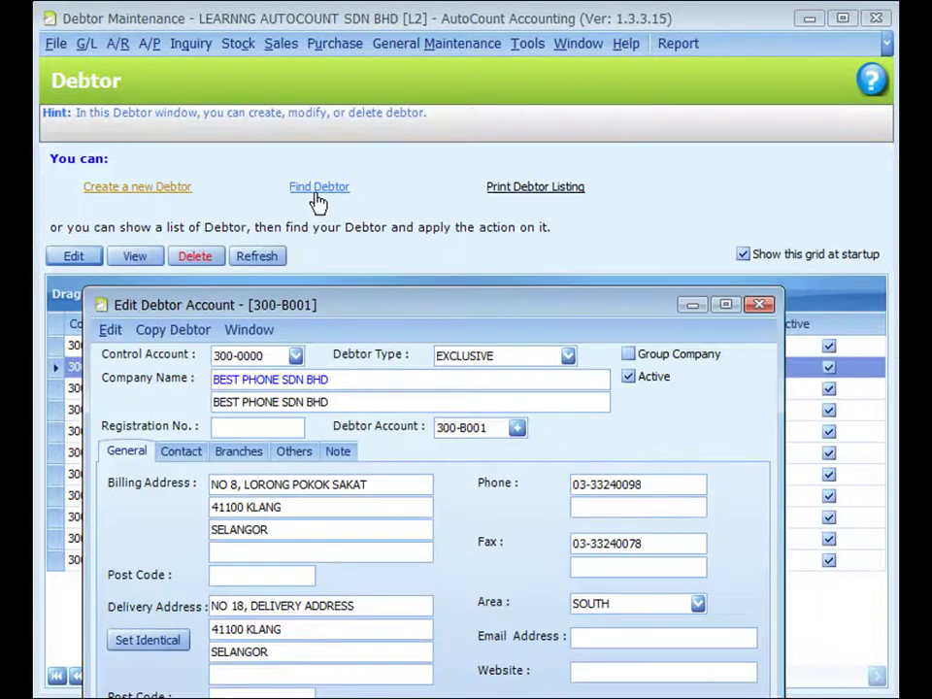
Search all debtors, tick three including 300-P002, and open credit control for them together.
click(317, 194)
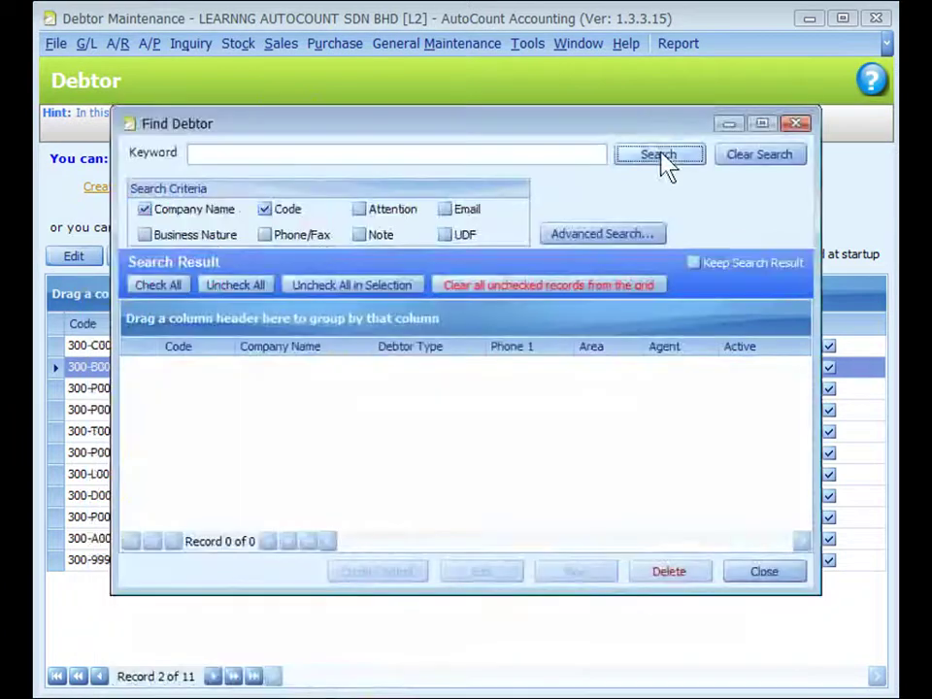
click(658, 155)
click(149, 392)
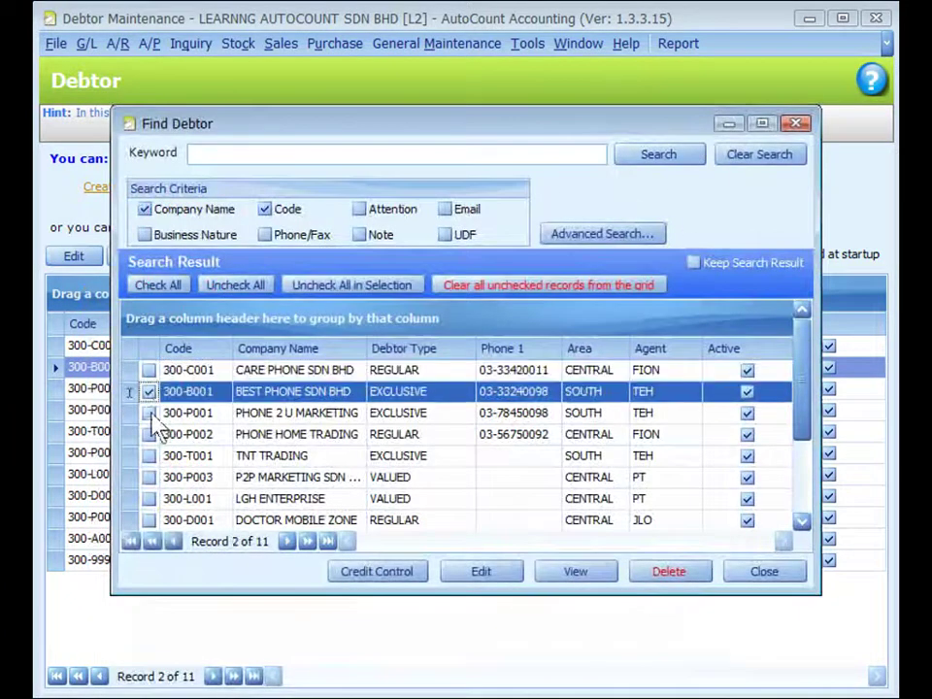
click(149, 413)
click(149, 434)
click(382, 583)
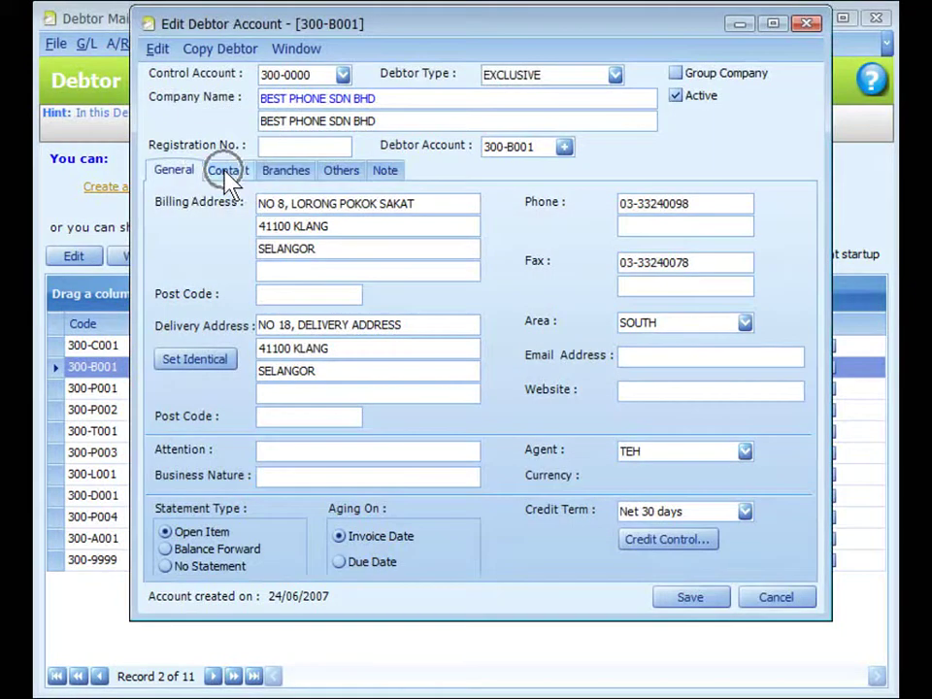
Review contacts without adding one, the PJ BRANCH branch, and Others settings (GST STD, 0.00 discount).
click(228, 172)
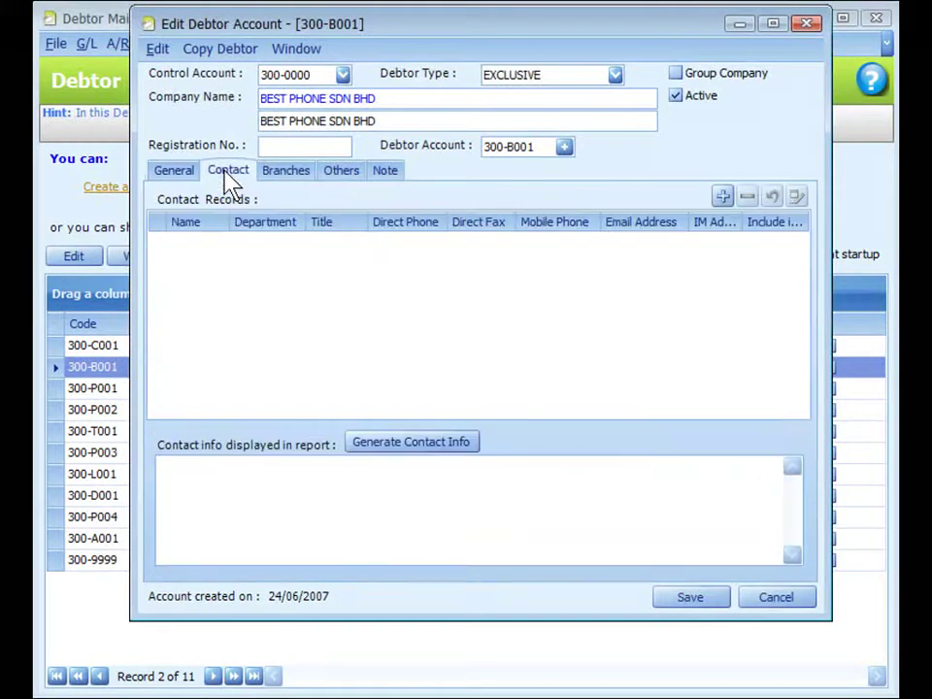
click(721, 197)
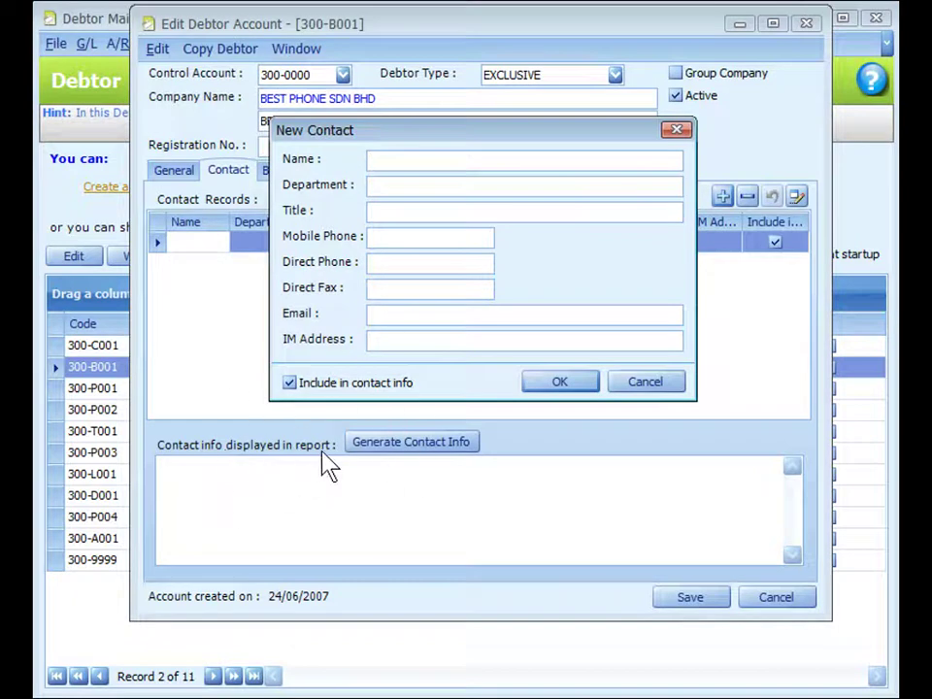
key(Escape)
click(288, 173)
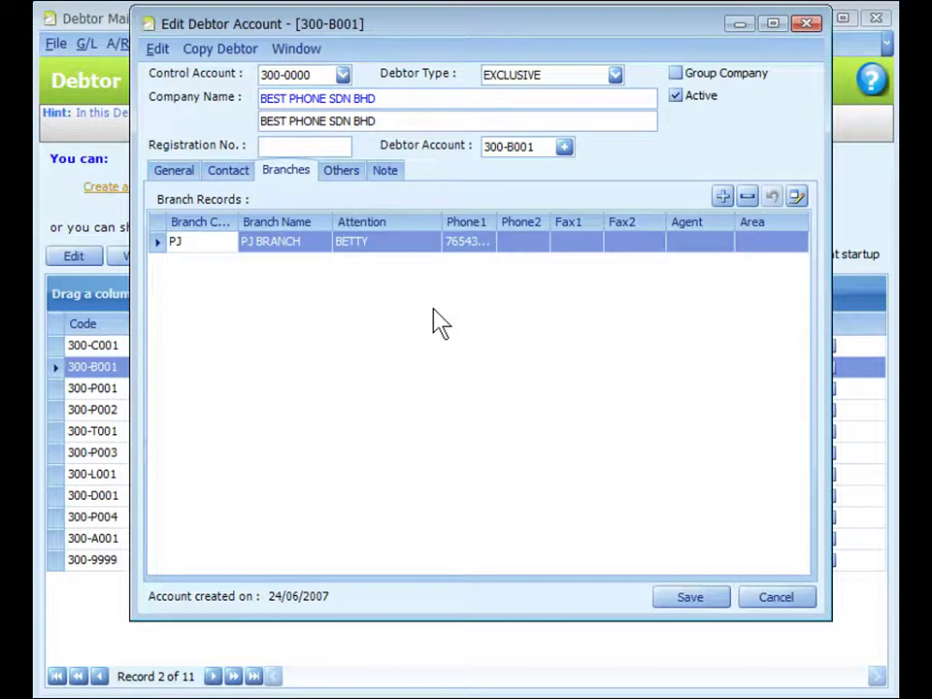
click(339, 177)
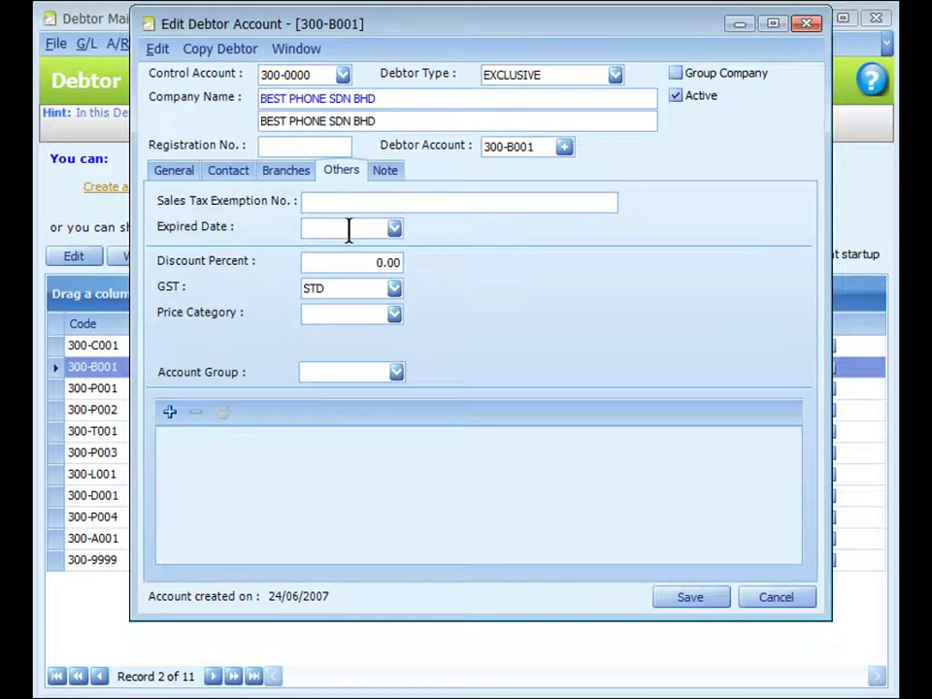
click(341, 261)
click(360, 322)
click(395, 373)
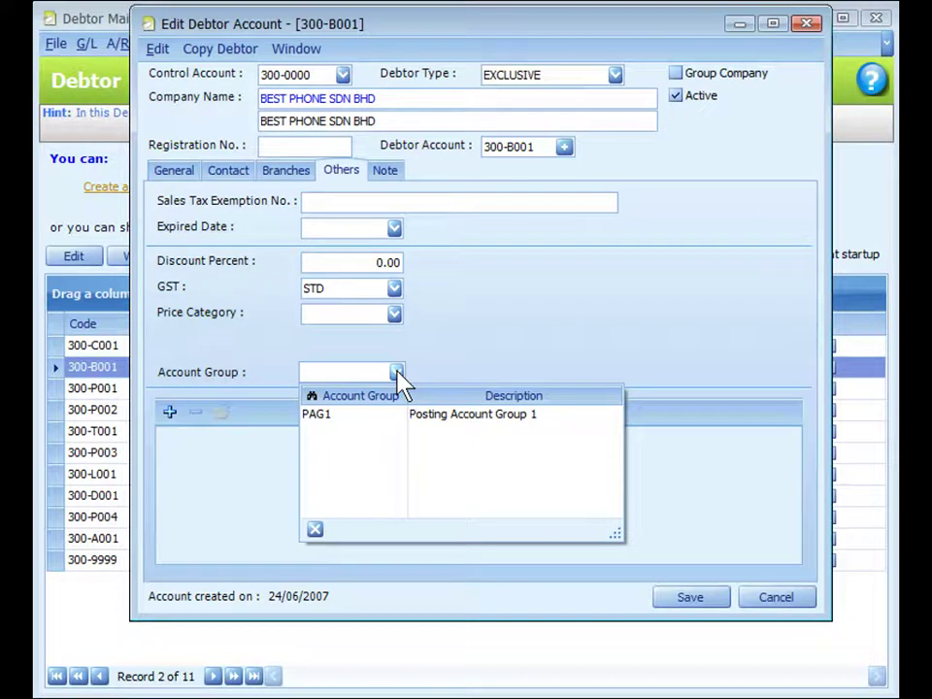
click(169, 411)
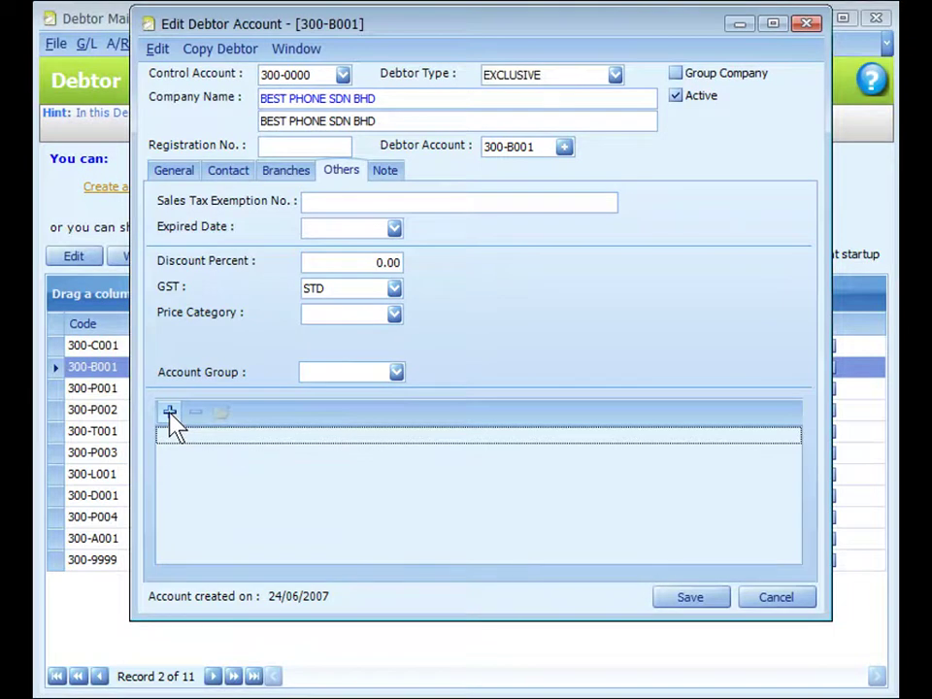
click(170, 414)
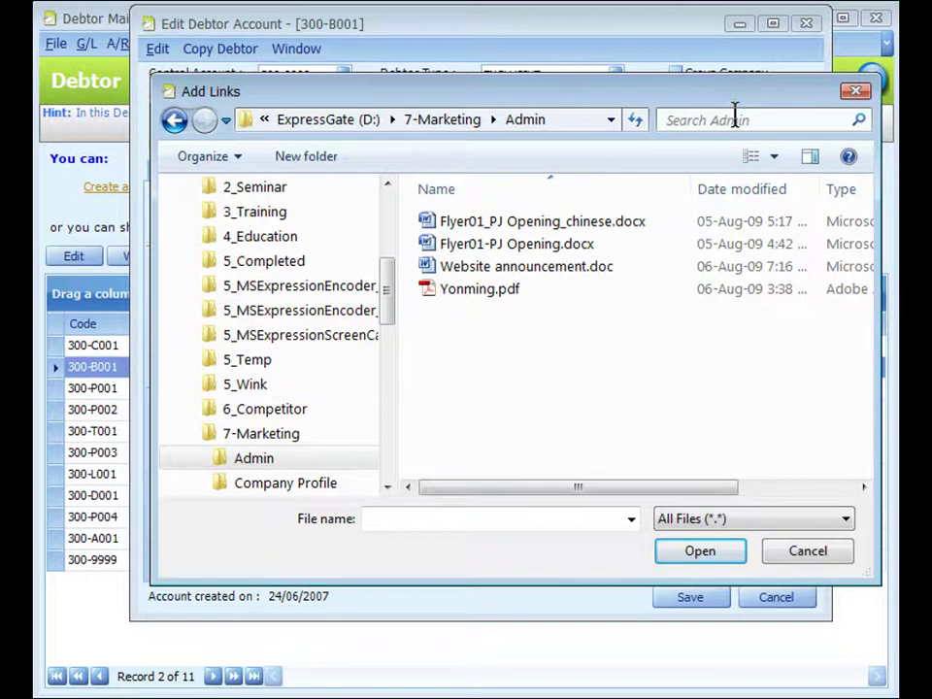
key(Escape)
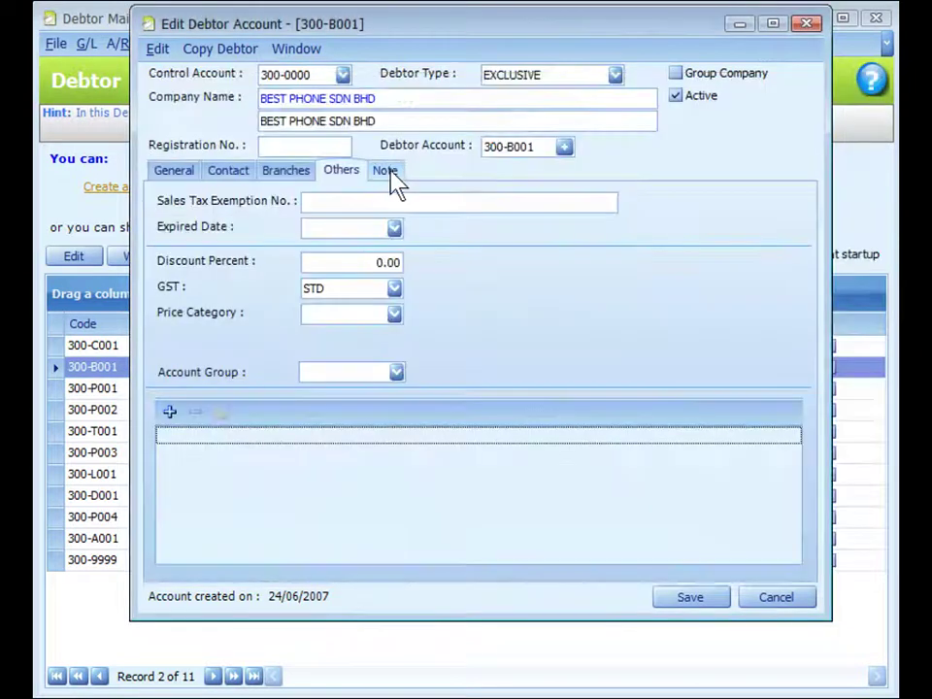
Show the debtor's blank Note page and place the cursor in the note editor.
click(390, 175)
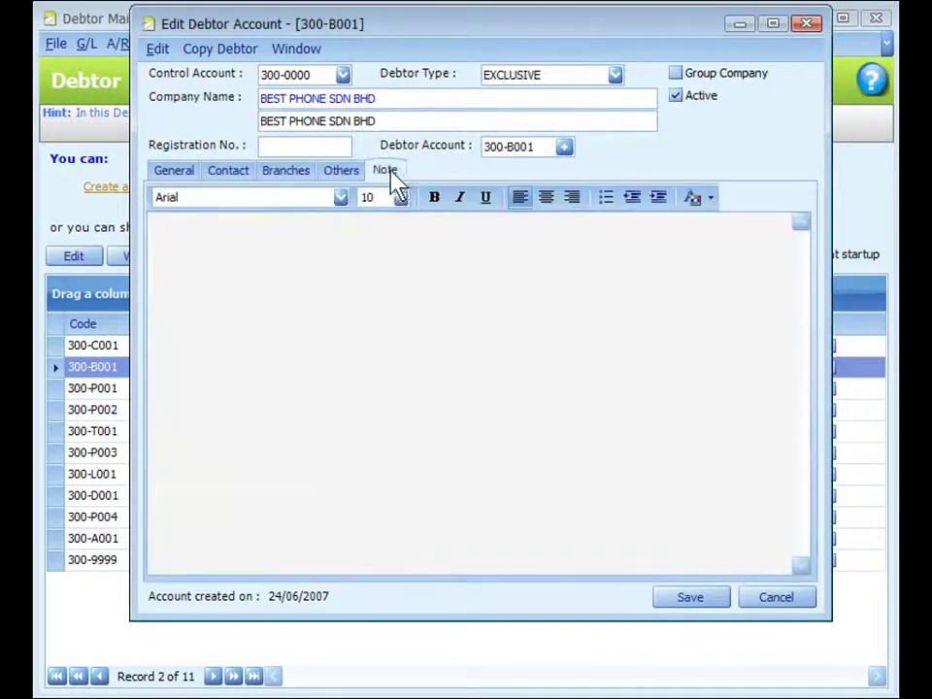
click(366, 307)
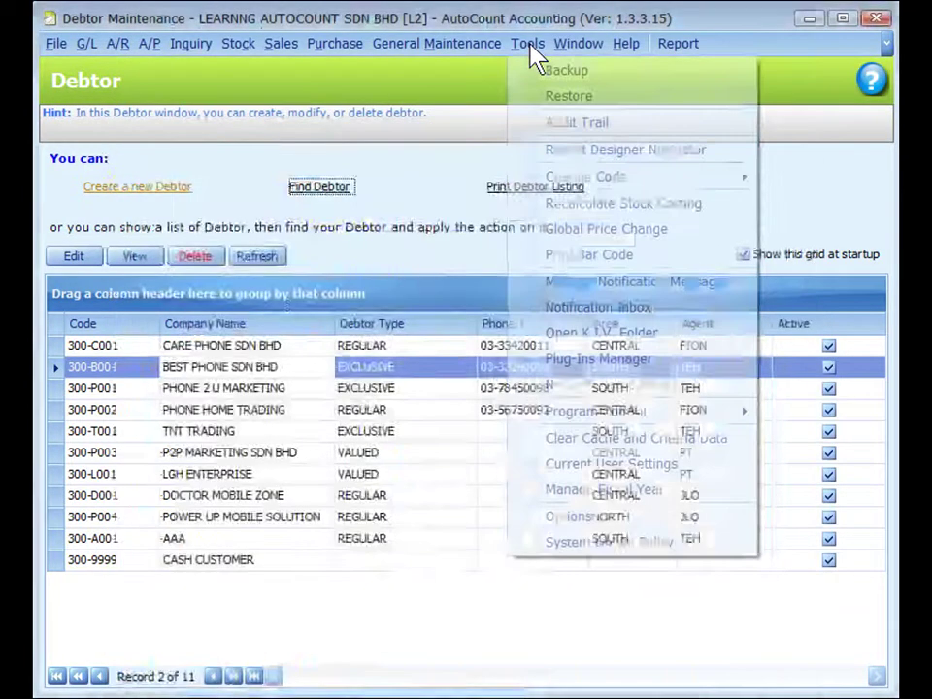
Check the Invoicing > Document Transfer options, then save debtor 300-B001's changes.
click(527, 44)
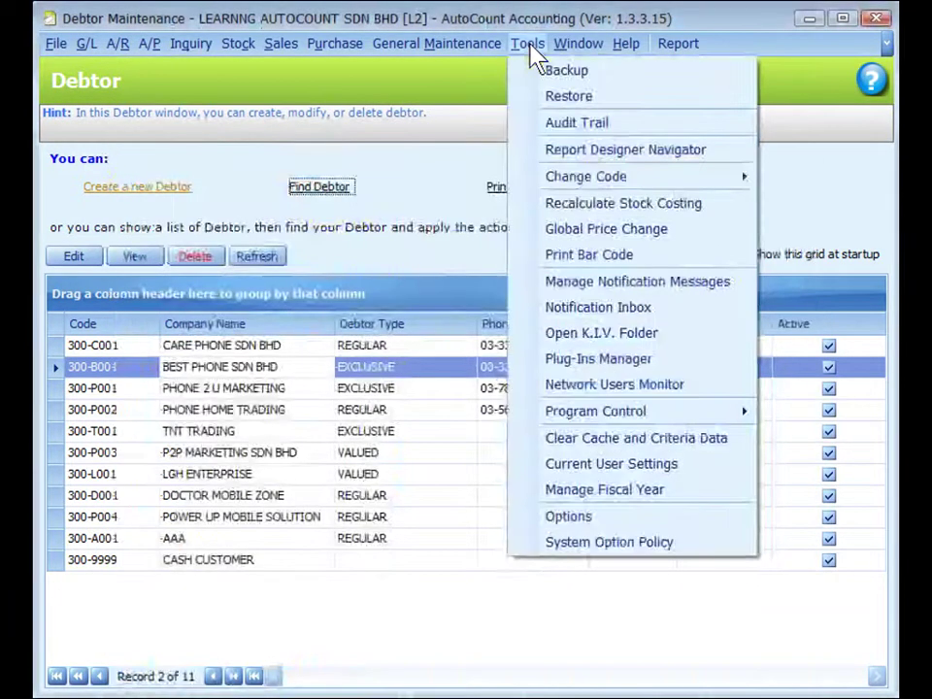
click(563, 517)
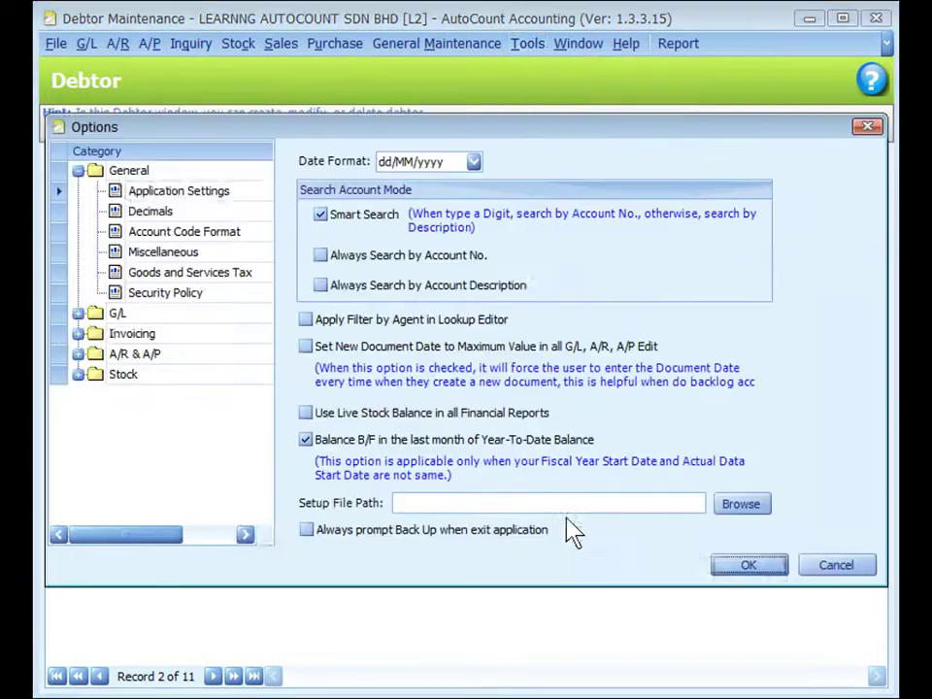
click(77, 333)
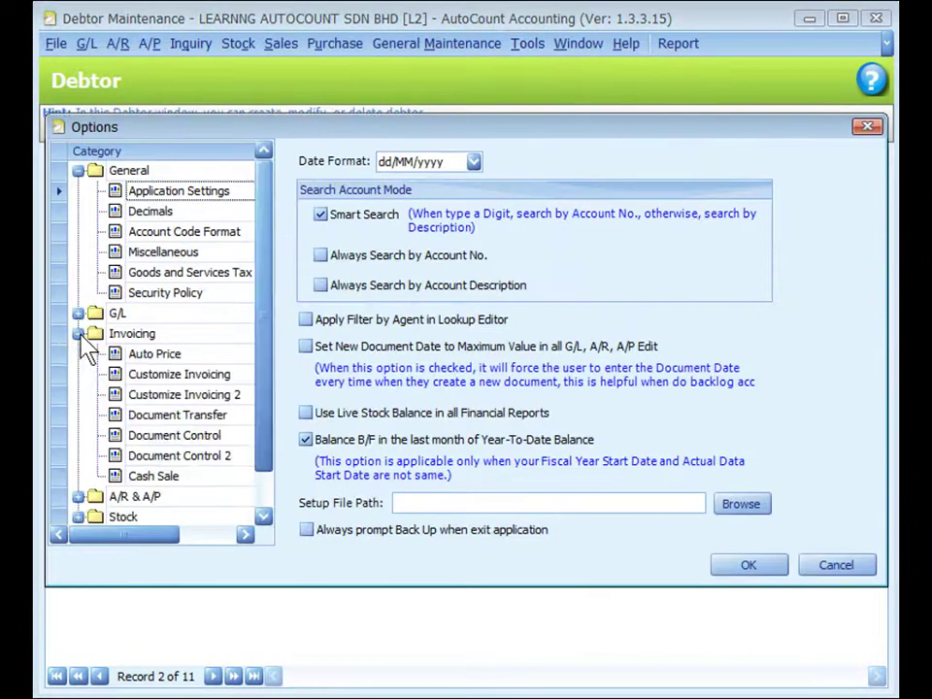
click(138, 417)
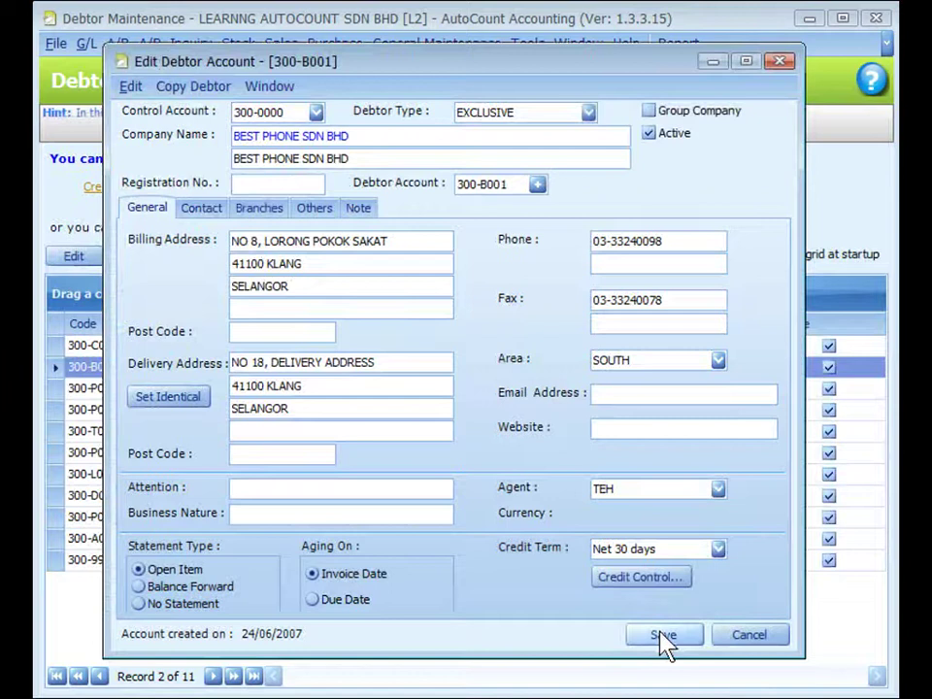
click(666, 637)
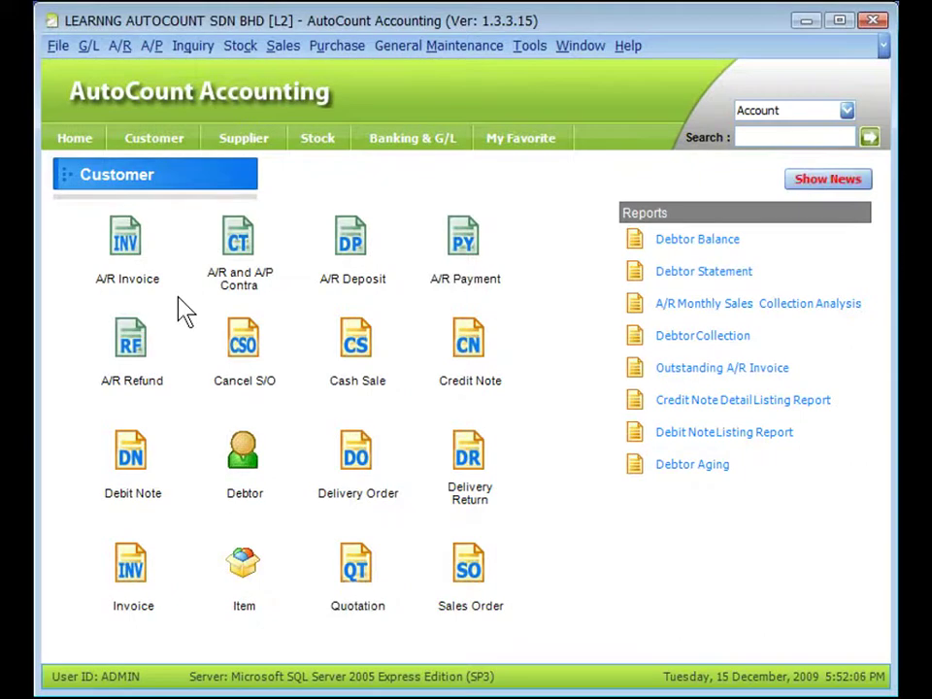
Start a new A/R invoice and begin a new debtor from its Debtor dropdown.
click(125, 243)
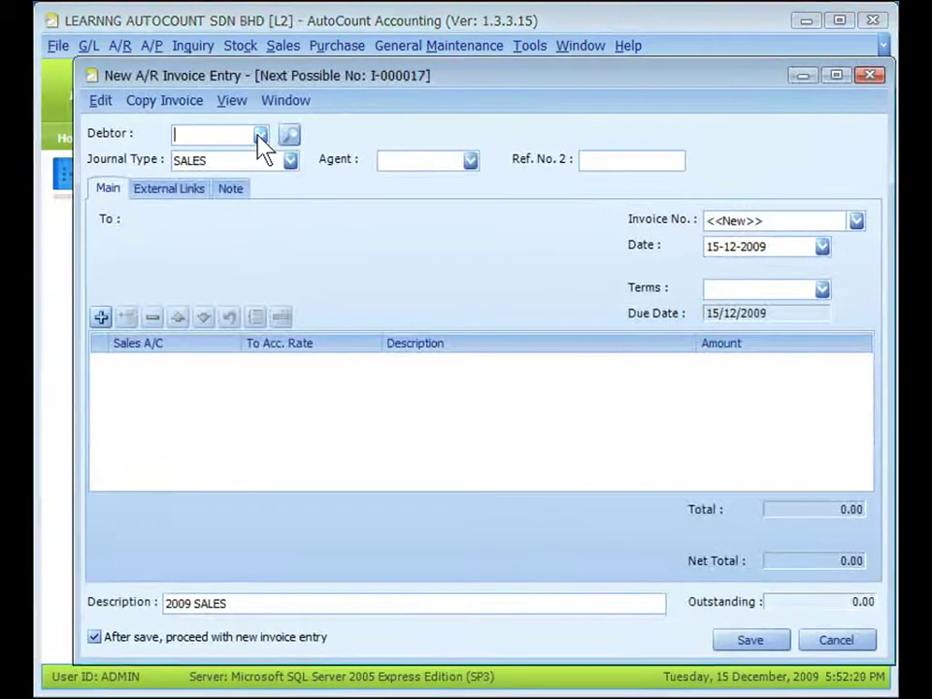
click(260, 136)
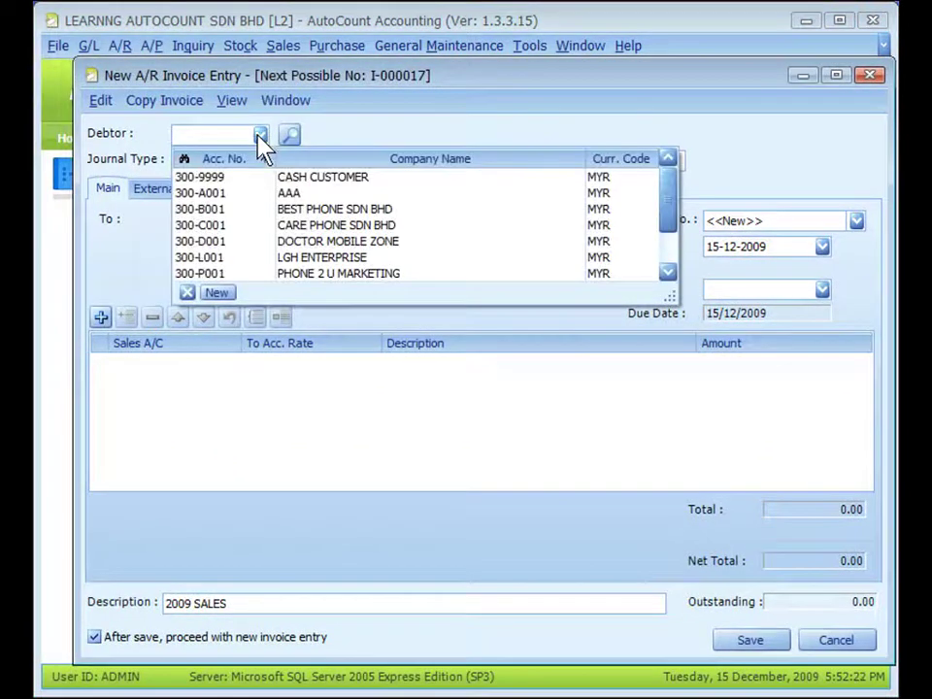
click(219, 293)
drag(359, 98, 397, 85)
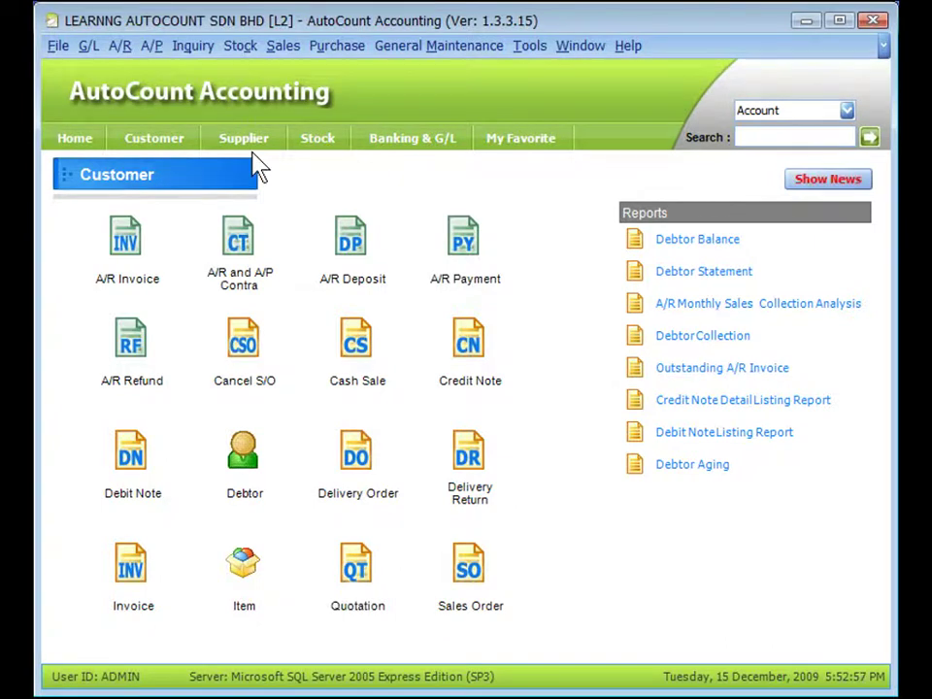
Glance at the A/P commands, then switch to the Supplier page.
click(152, 46)
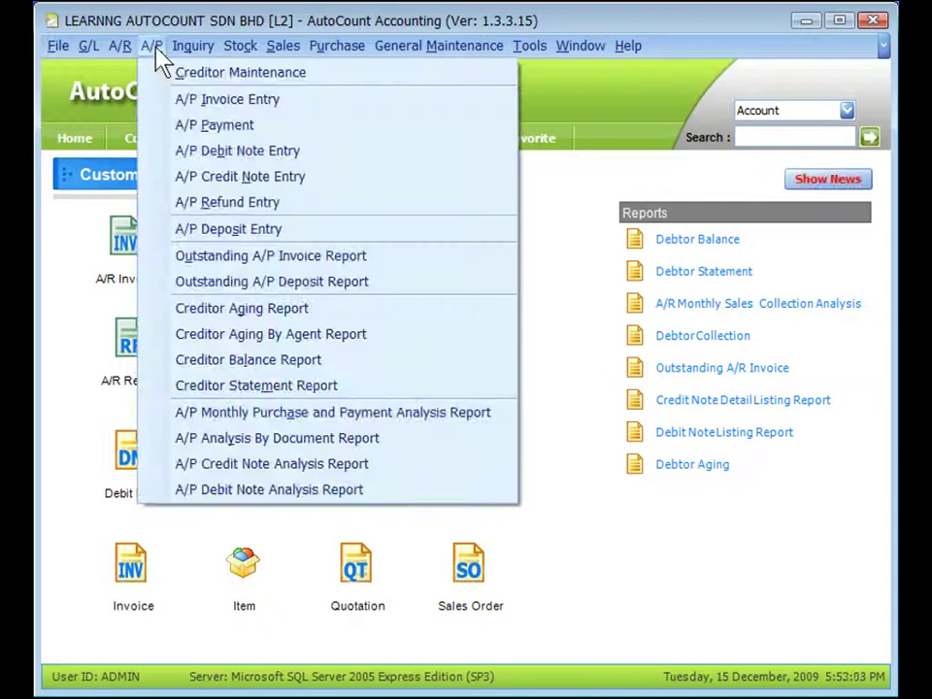
click(564, 199)
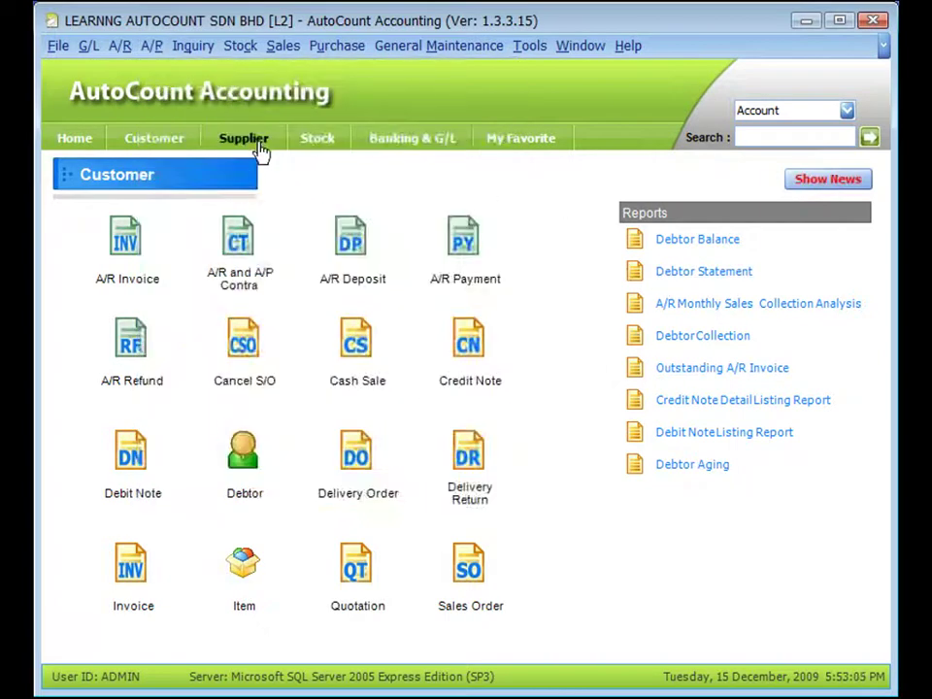
click(241, 144)
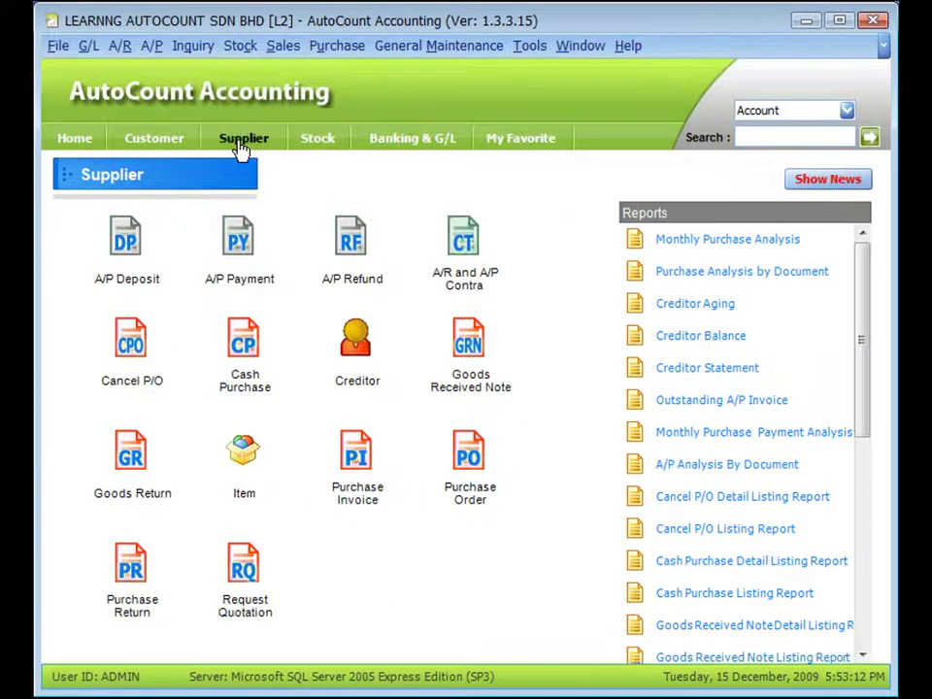